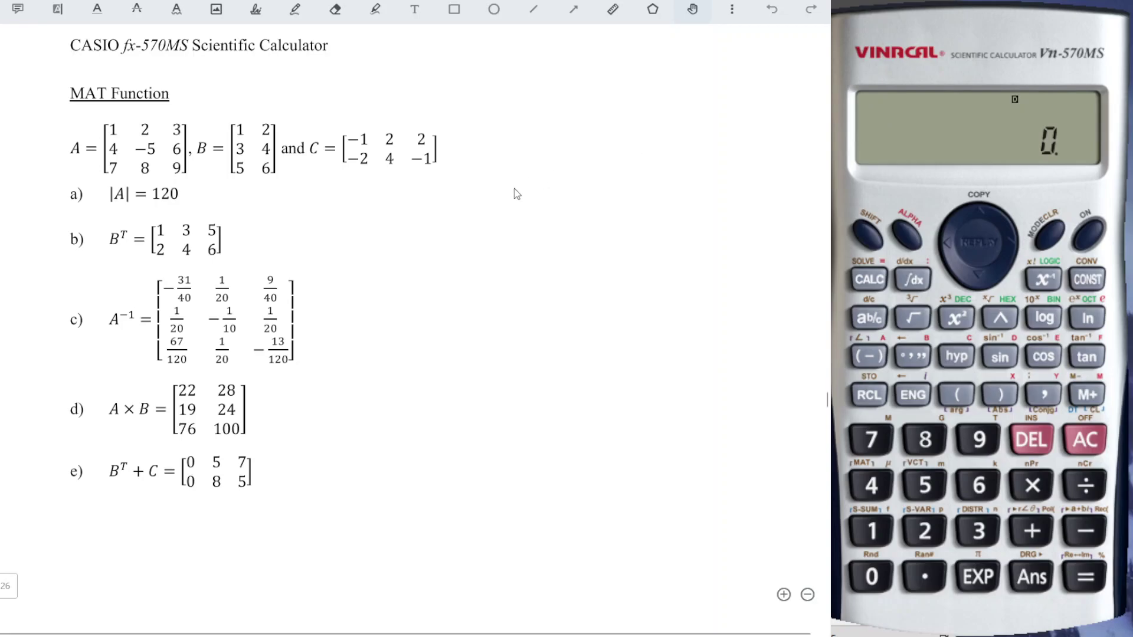
Cycle MODE to the EQN MAT VCT page and choose 2 for MAT mode.
click(1047, 233)
click(1048, 233)
click(1047, 234)
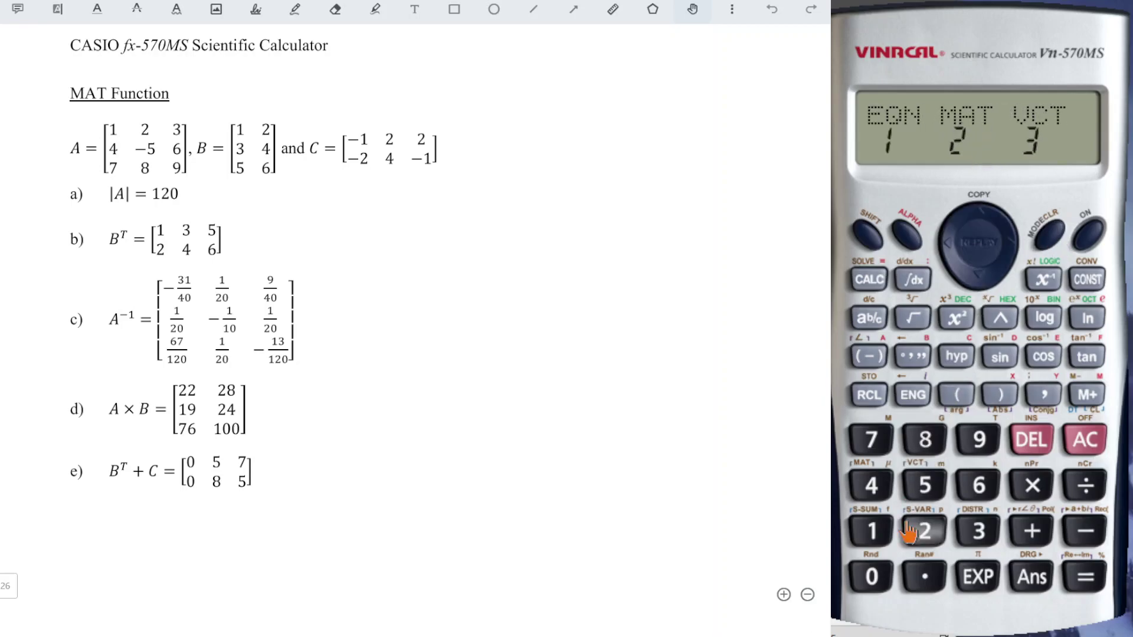
click(925, 534)
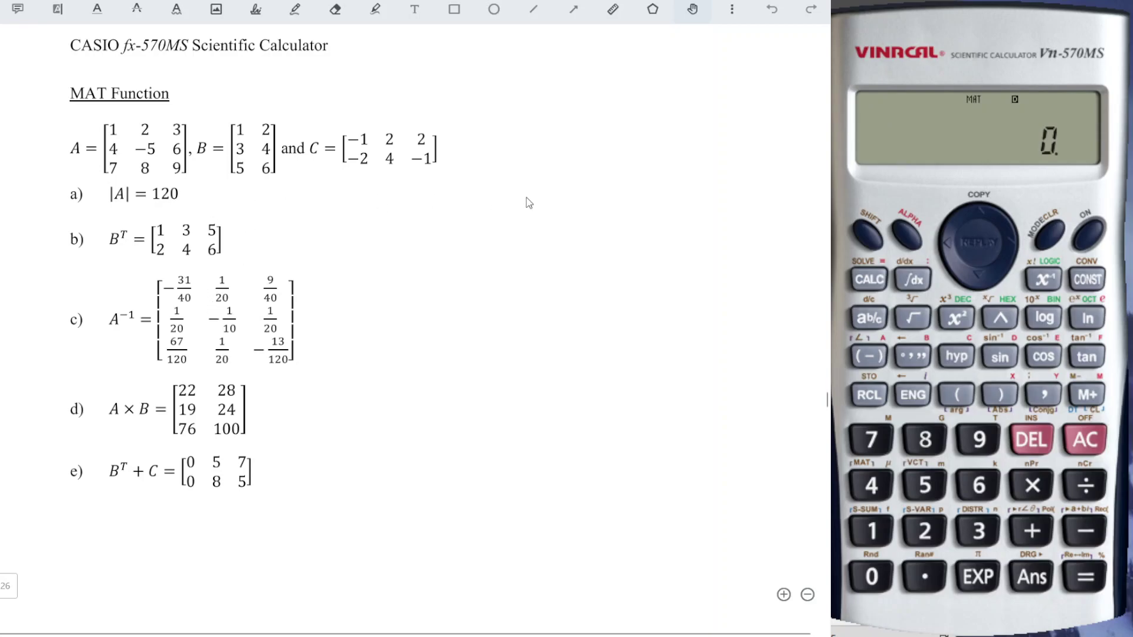
click(849, 234)
Use MAT > Dim to give matrix A 3 rows and 3 columns.
click(871, 485)
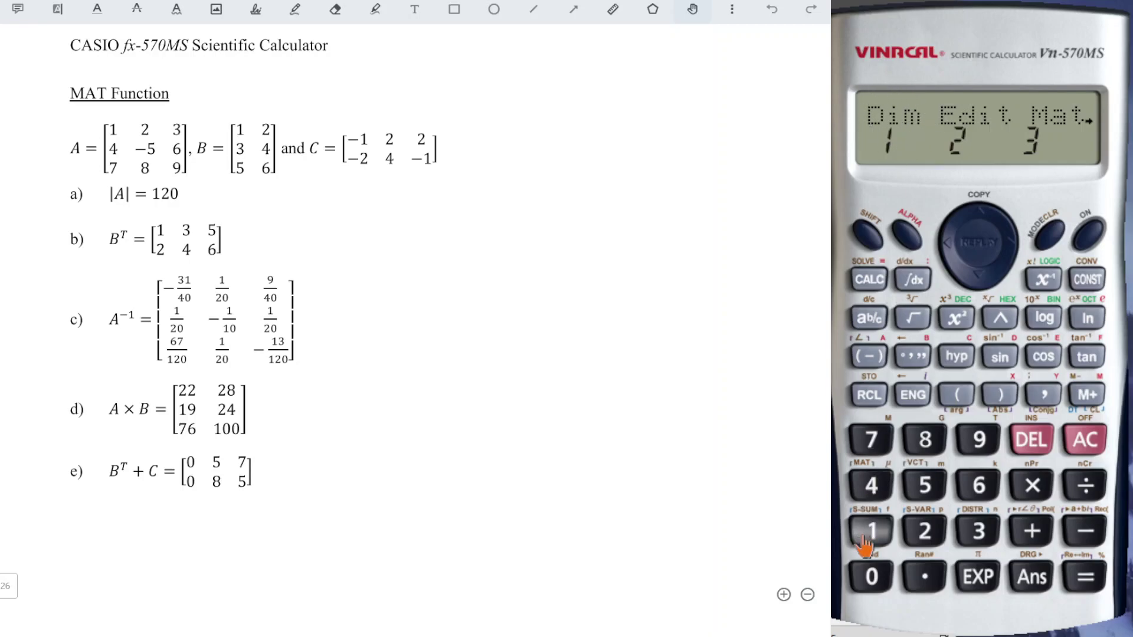
key(1)
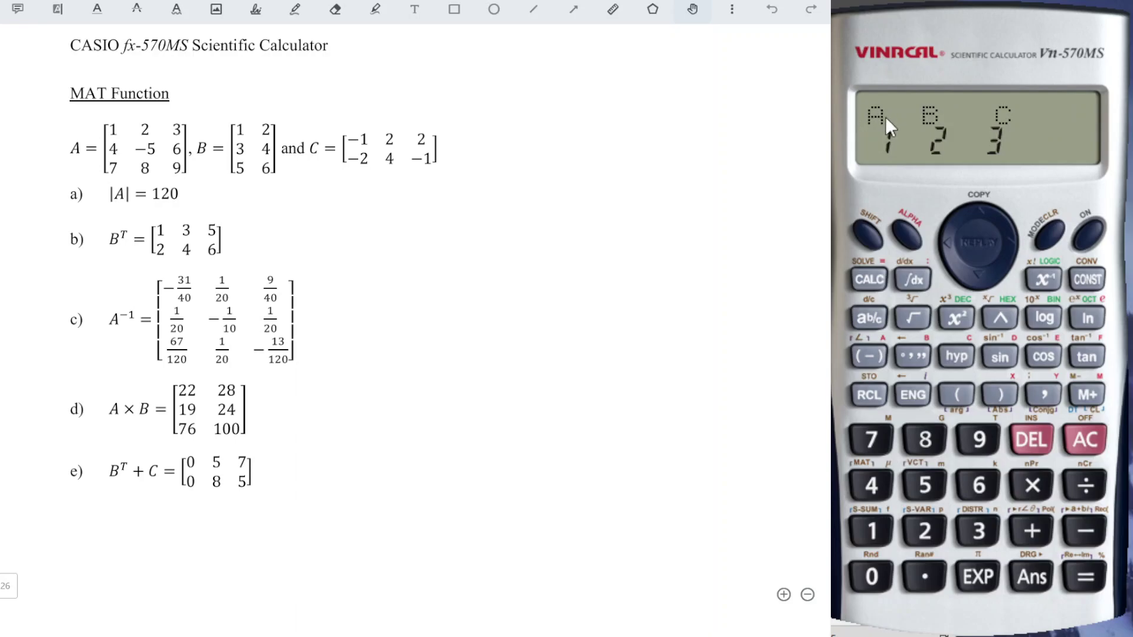
click(871, 531)
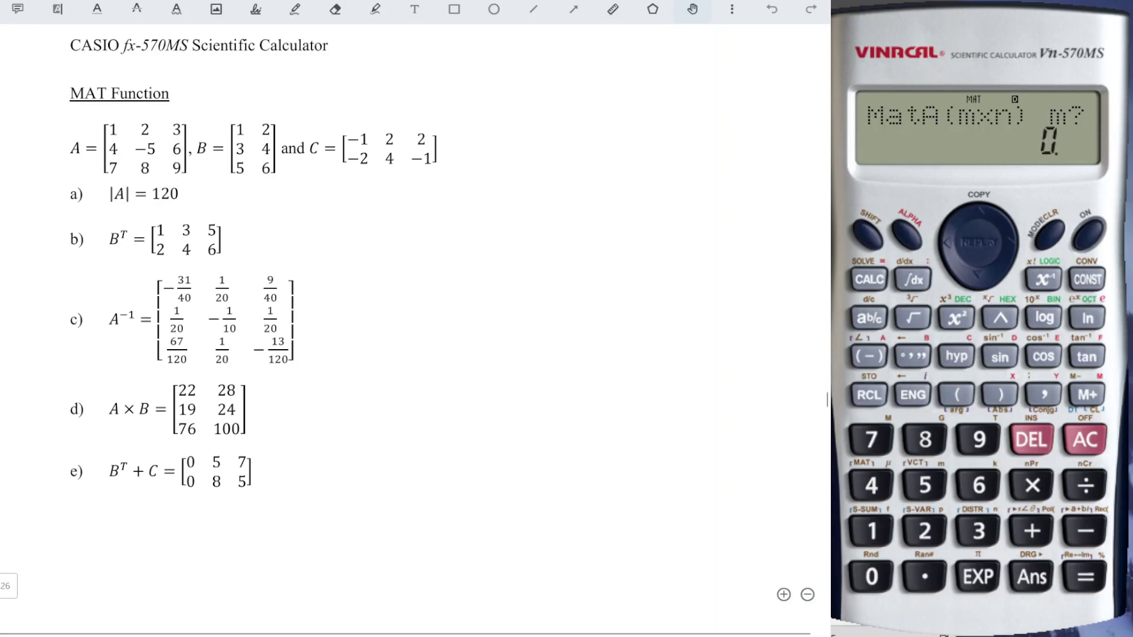
click(979, 531)
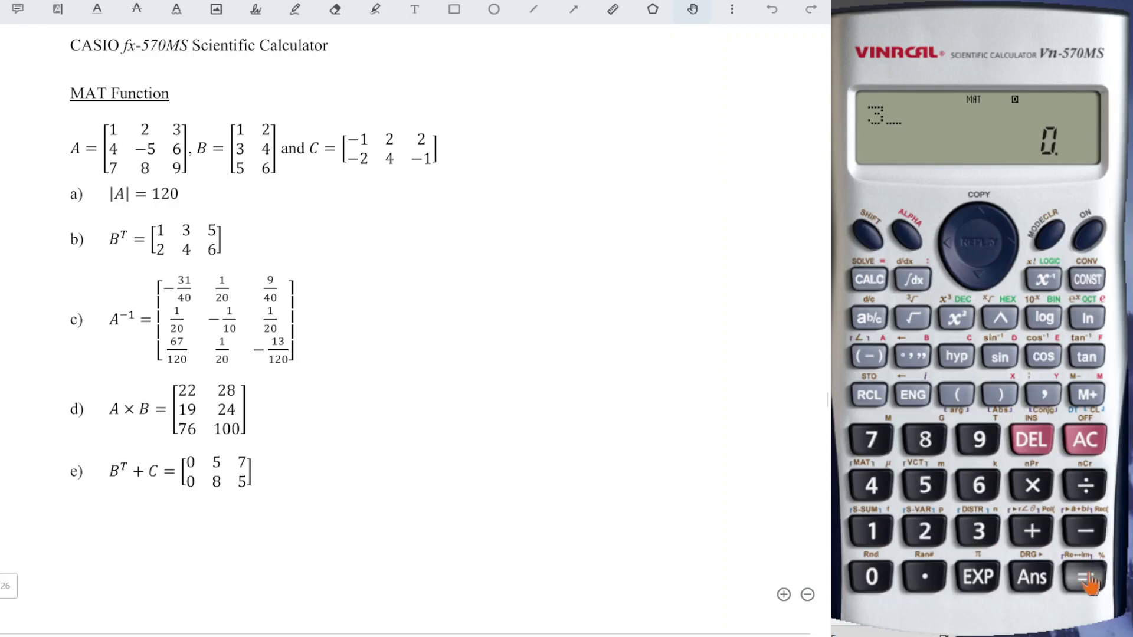
click(1097, 575)
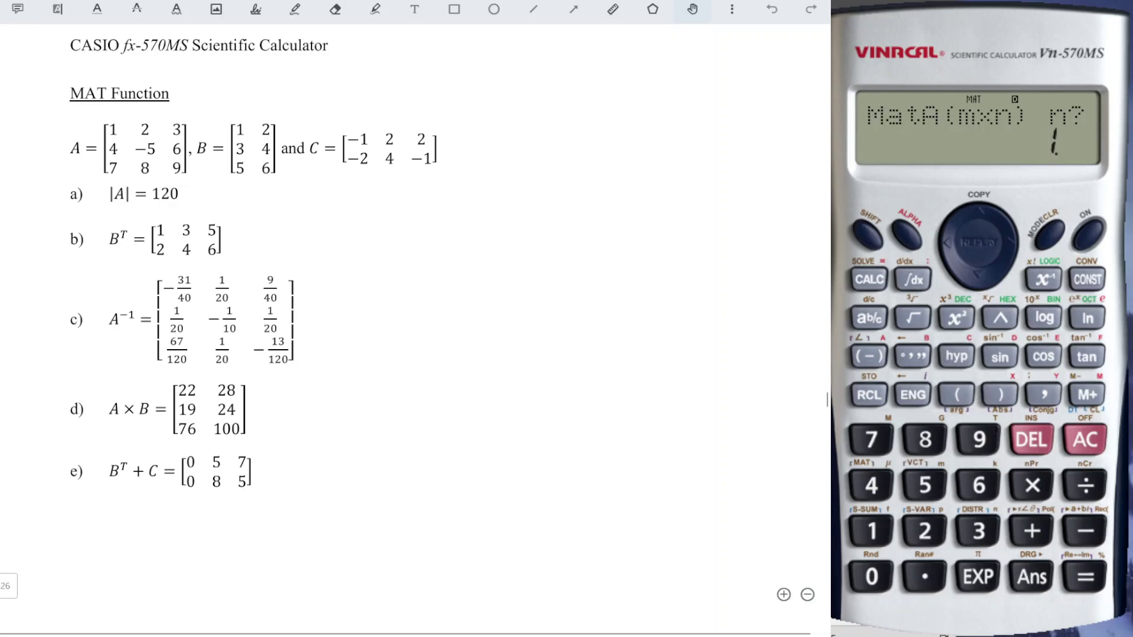
click(979, 531)
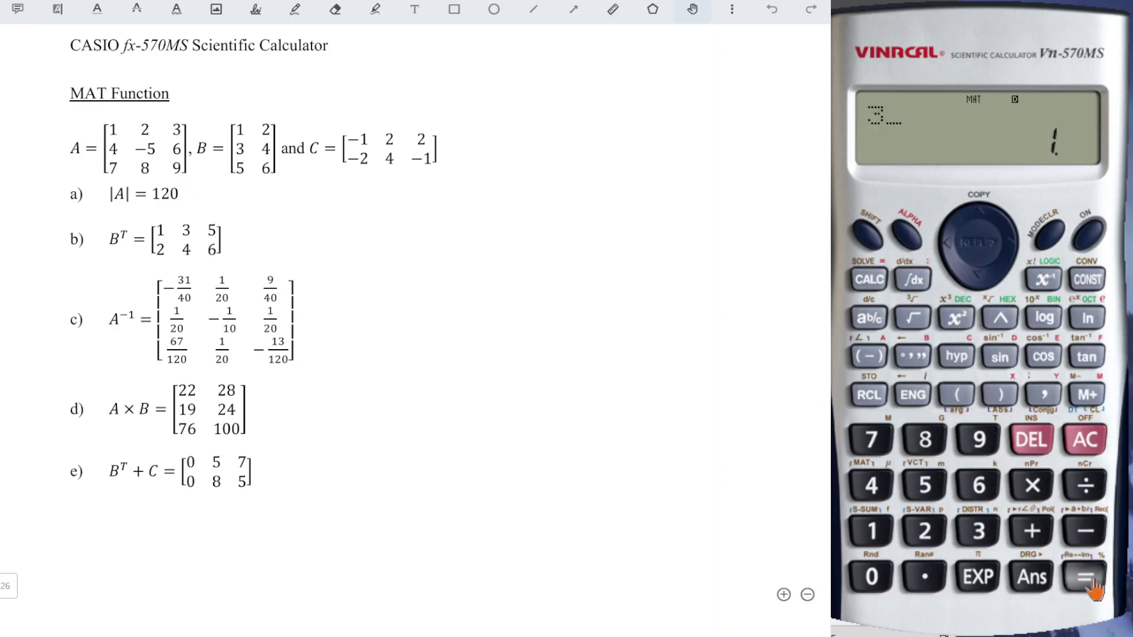
click(1086, 577)
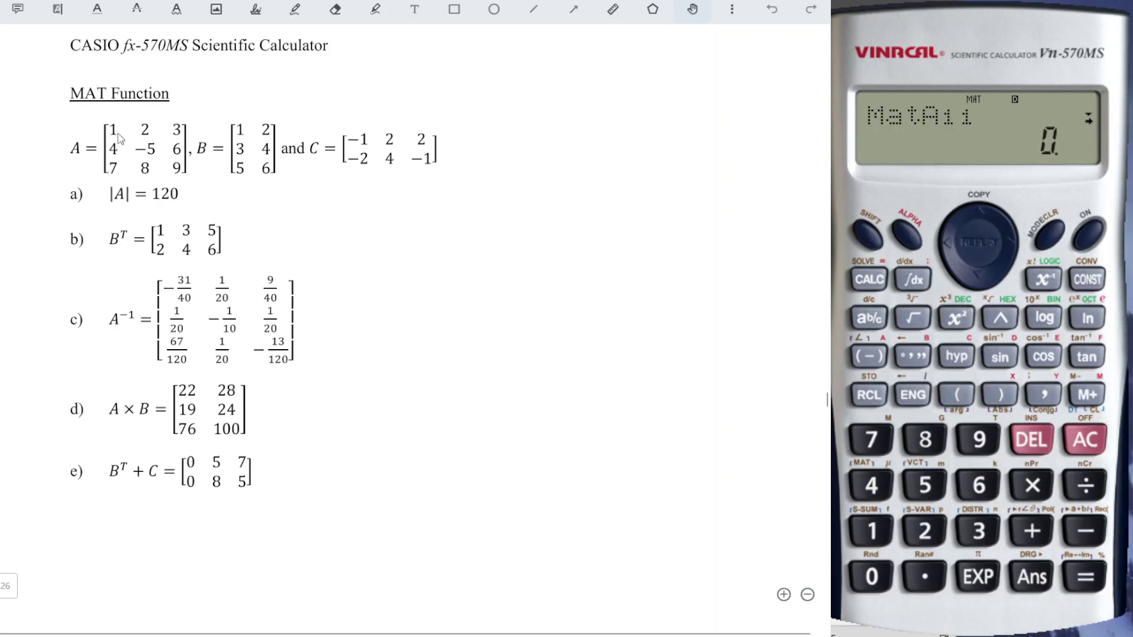
Enter matrix A's first row: 1, 2, 3.
click(872, 531)
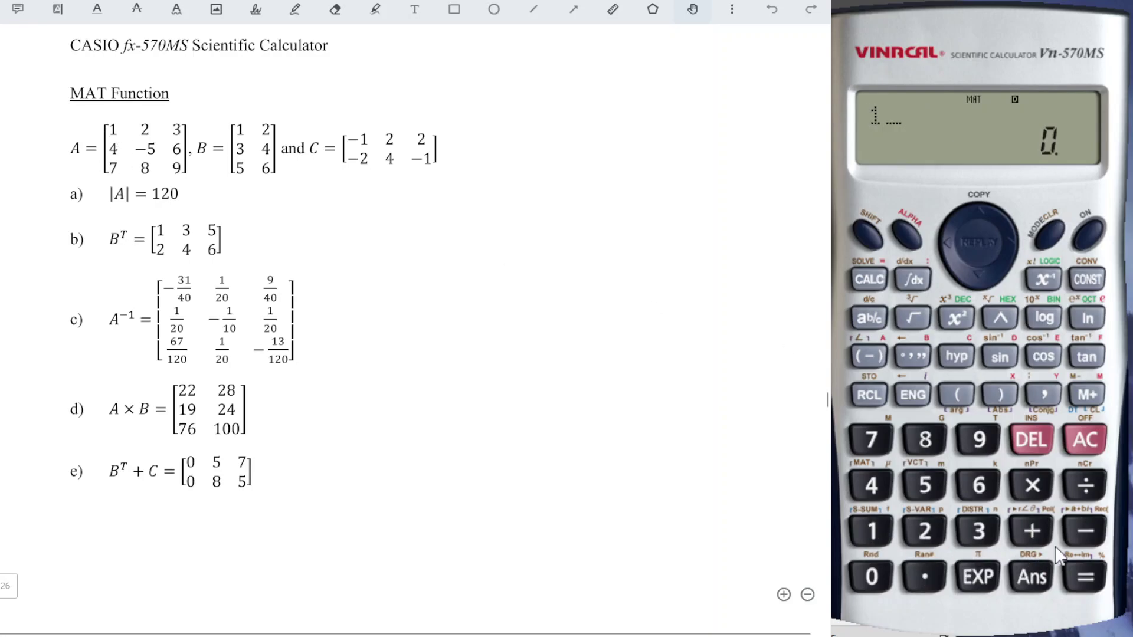
click(1087, 577)
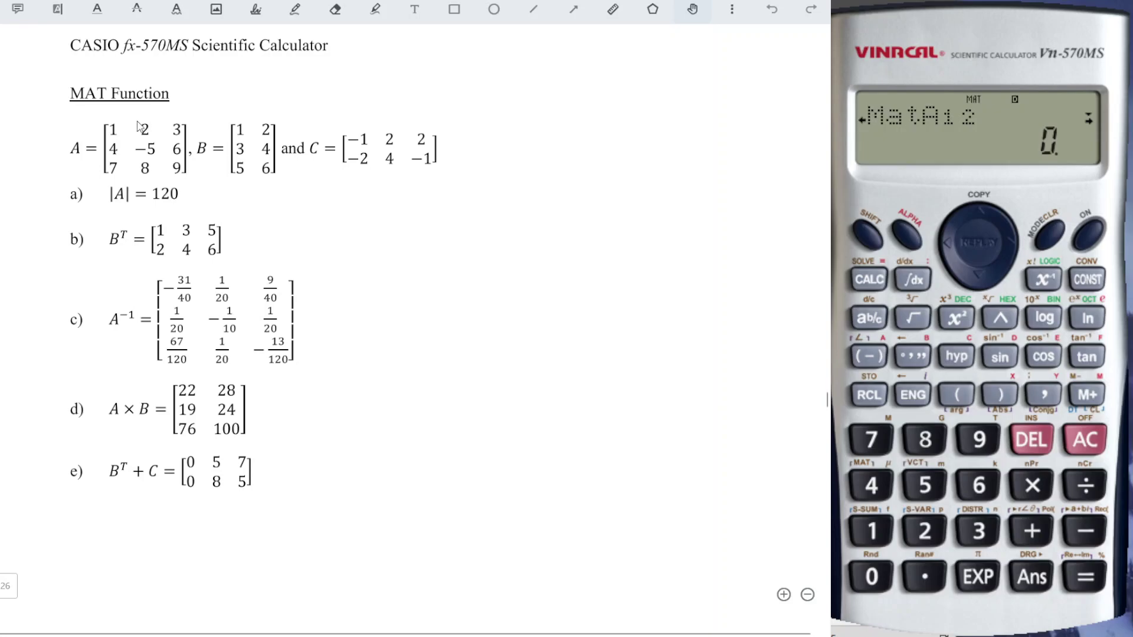
click(925, 531)
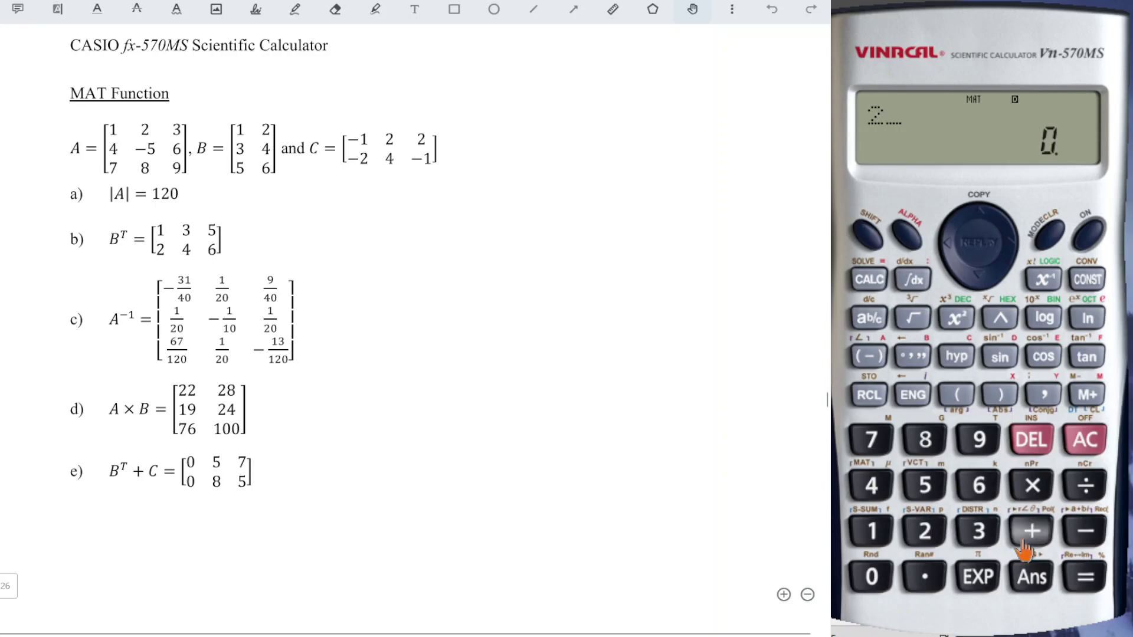
click(1098, 584)
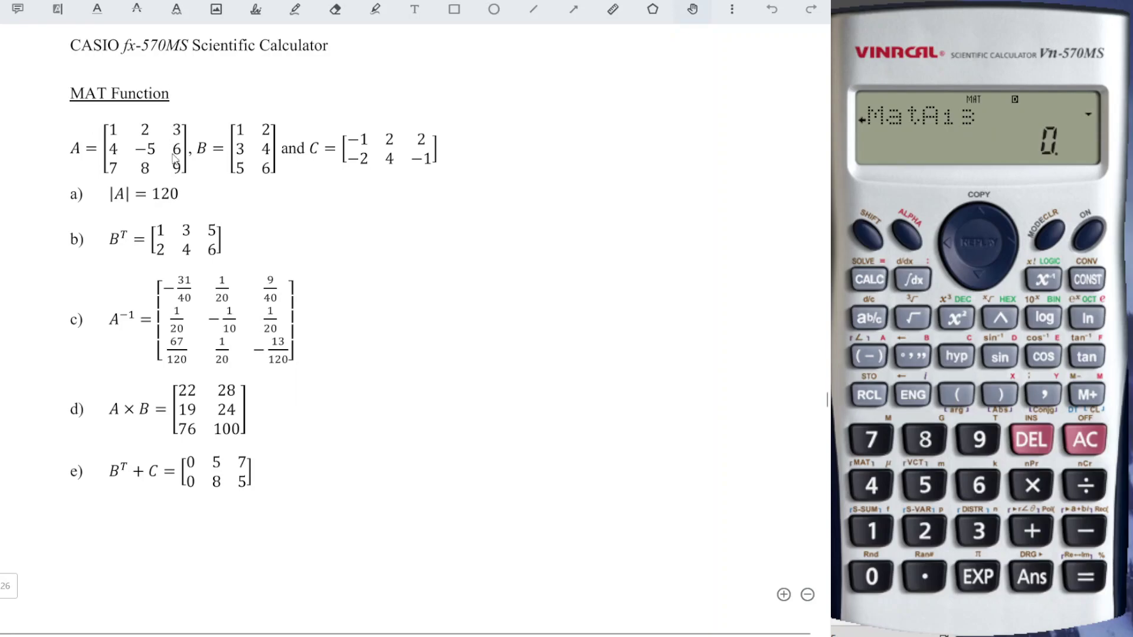
click(979, 532)
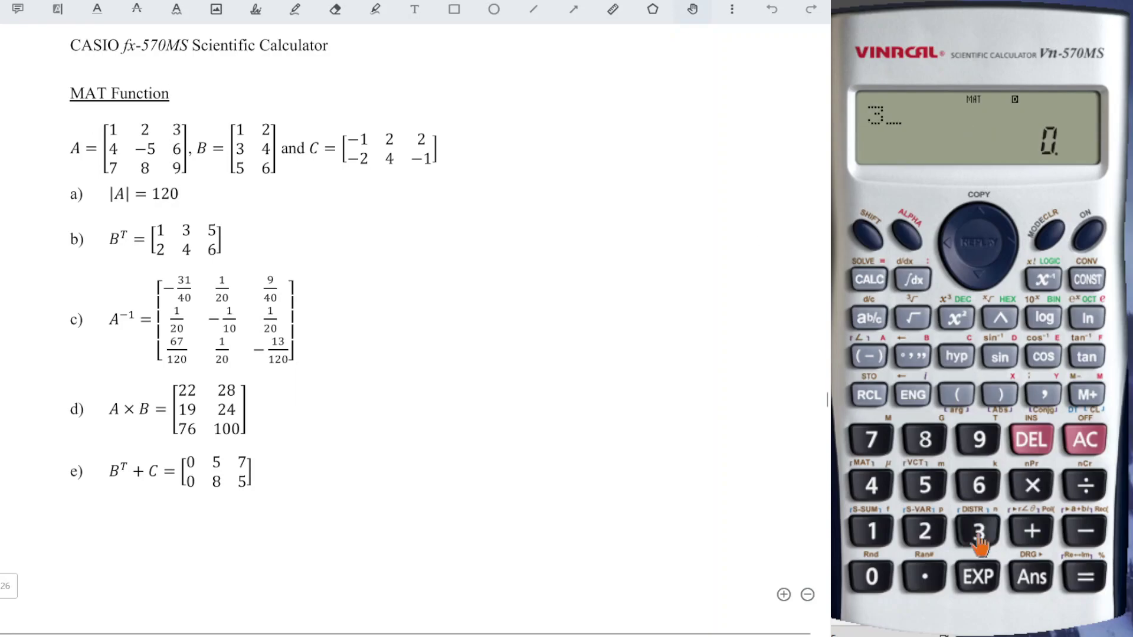
click(1084, 577)
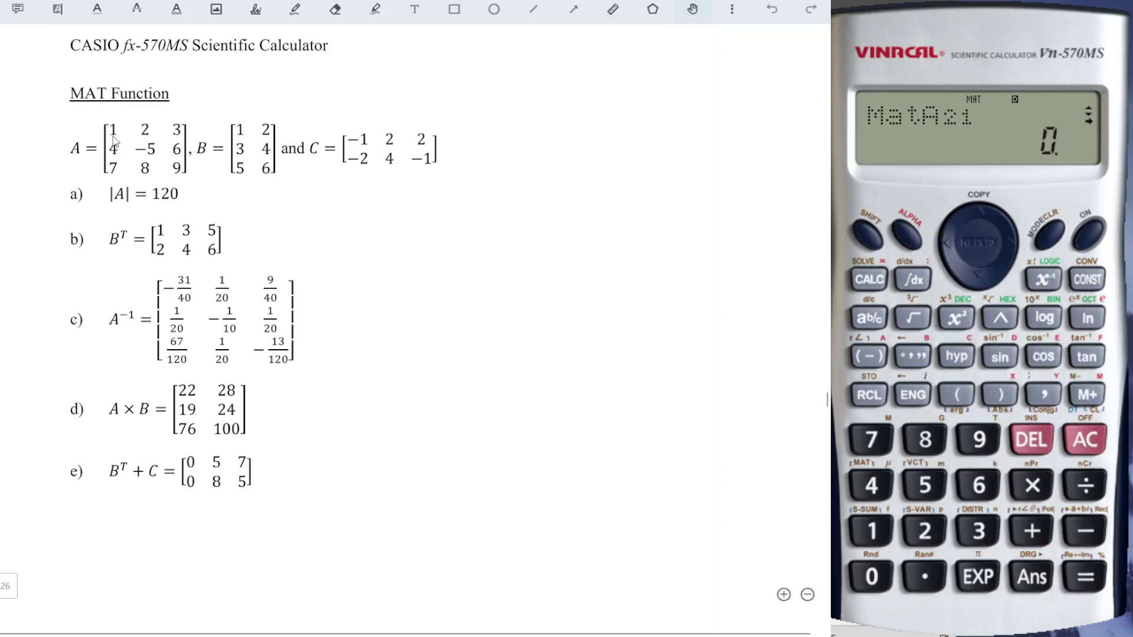
Enter matrix A's second row: 4, −5, 6.
click(871, 485)
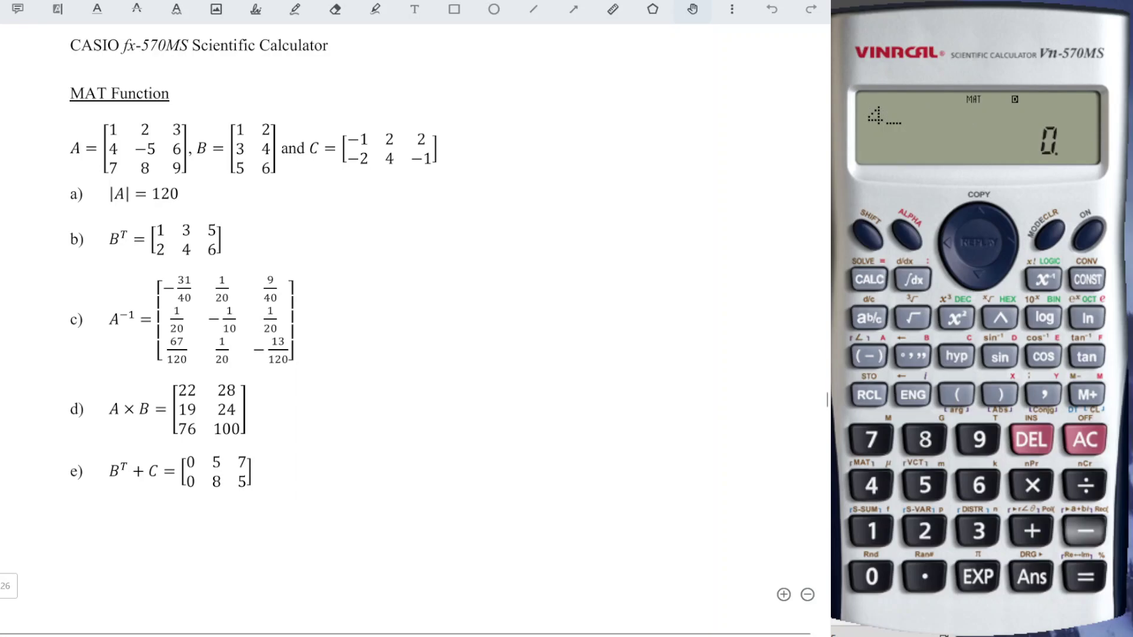
click(1086, 577)
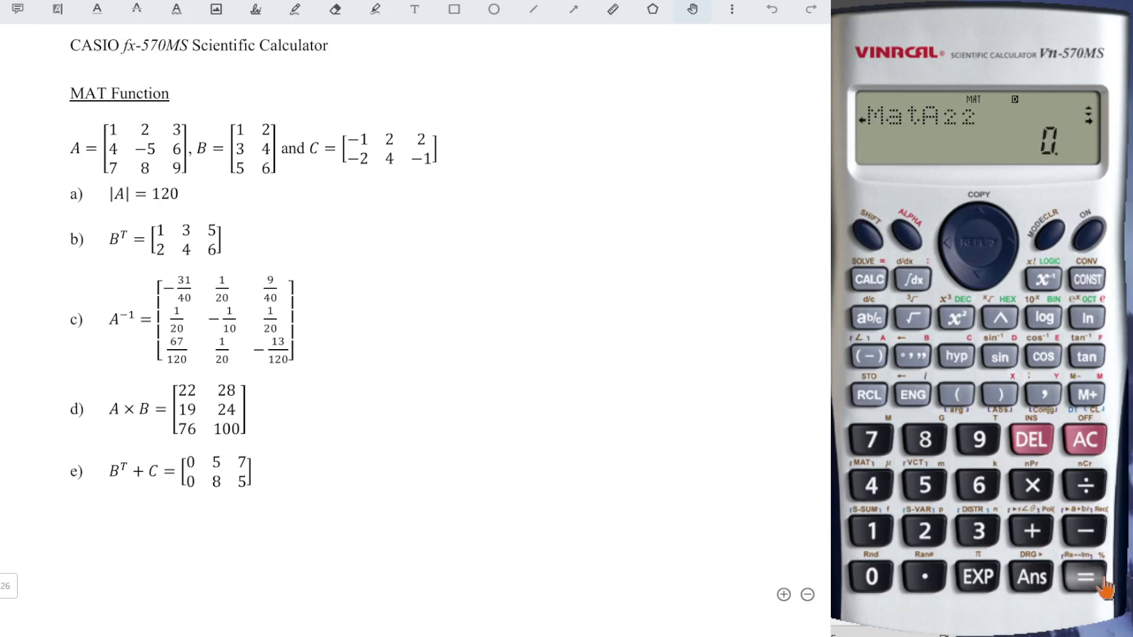
click(869, 357)
click(925, 485)
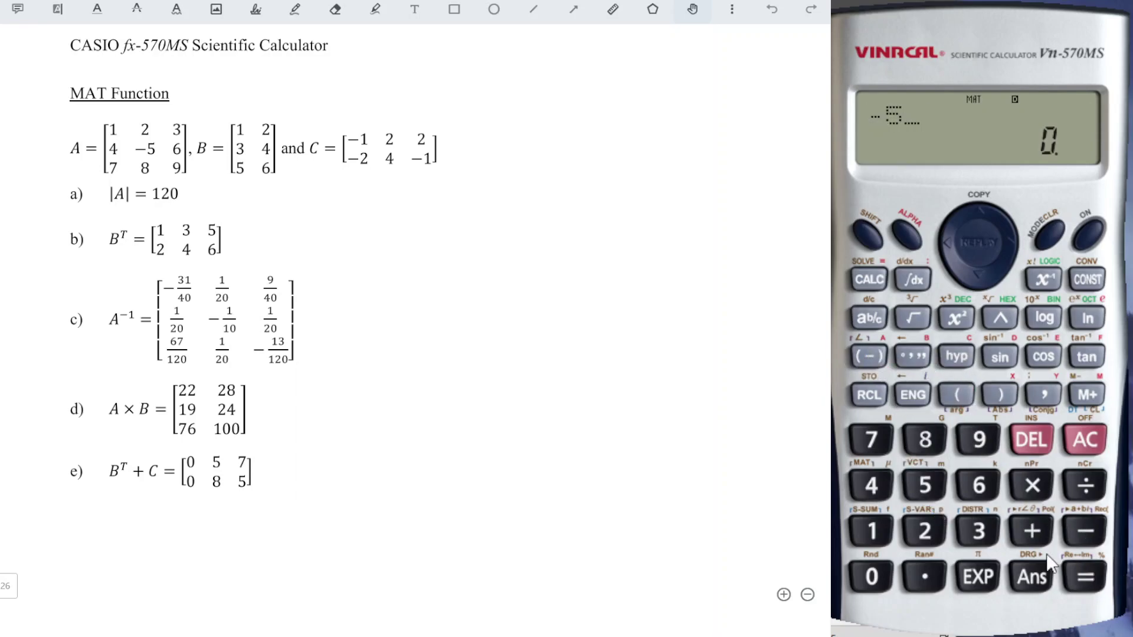
click(1086, 578)
click(979, 485)
click(1086, 578)
Enter matrix A's third row (7, 8, 9) and clear the display with AC.
click(872, 449)
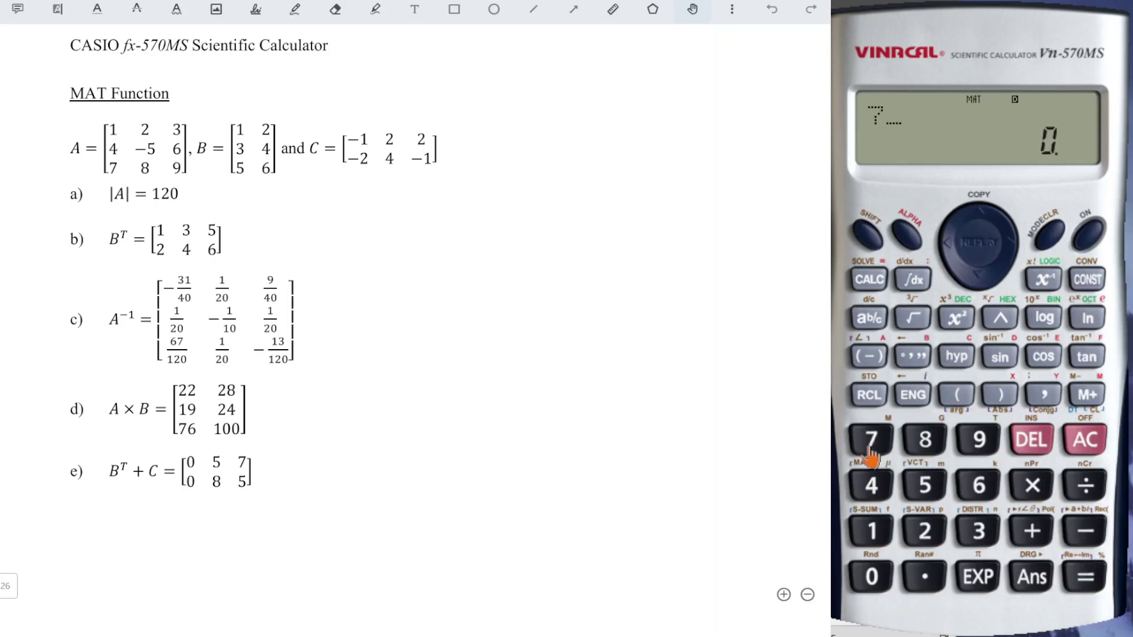
click(1086, 579)
click(926, 442)
click(1086, 579)
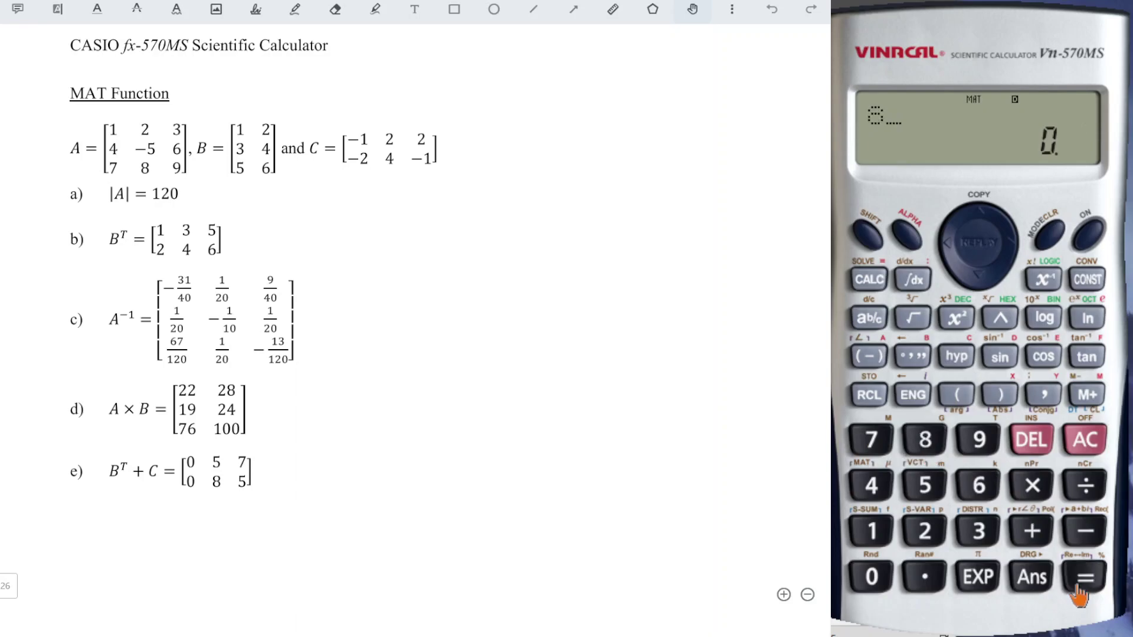
click(978, 441)
click(1086, 578)
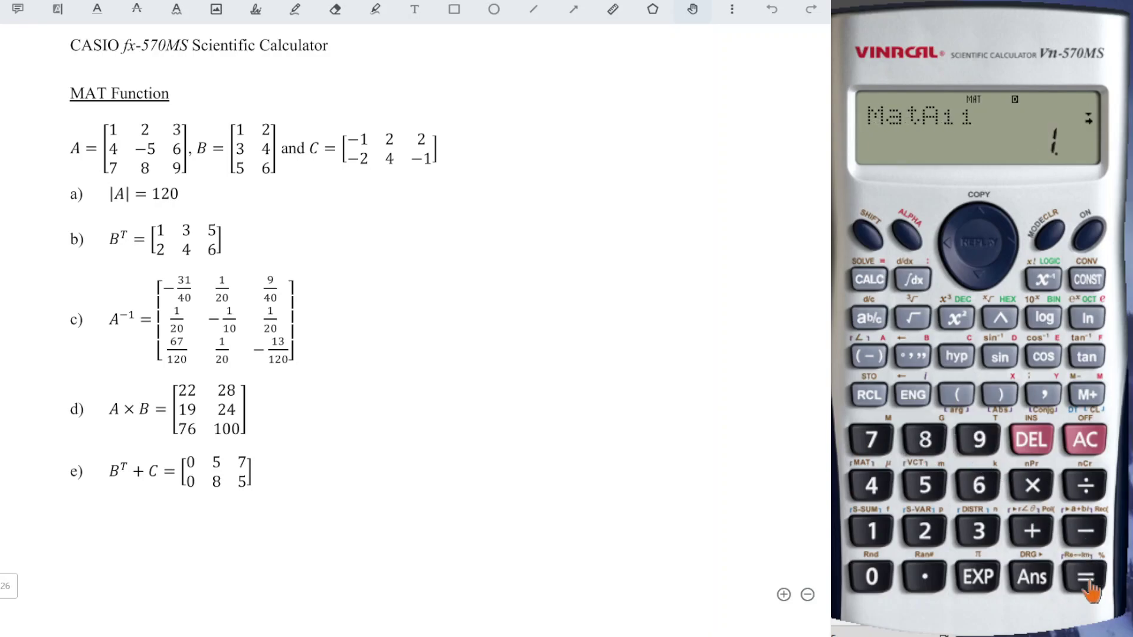
click(1085, 440)
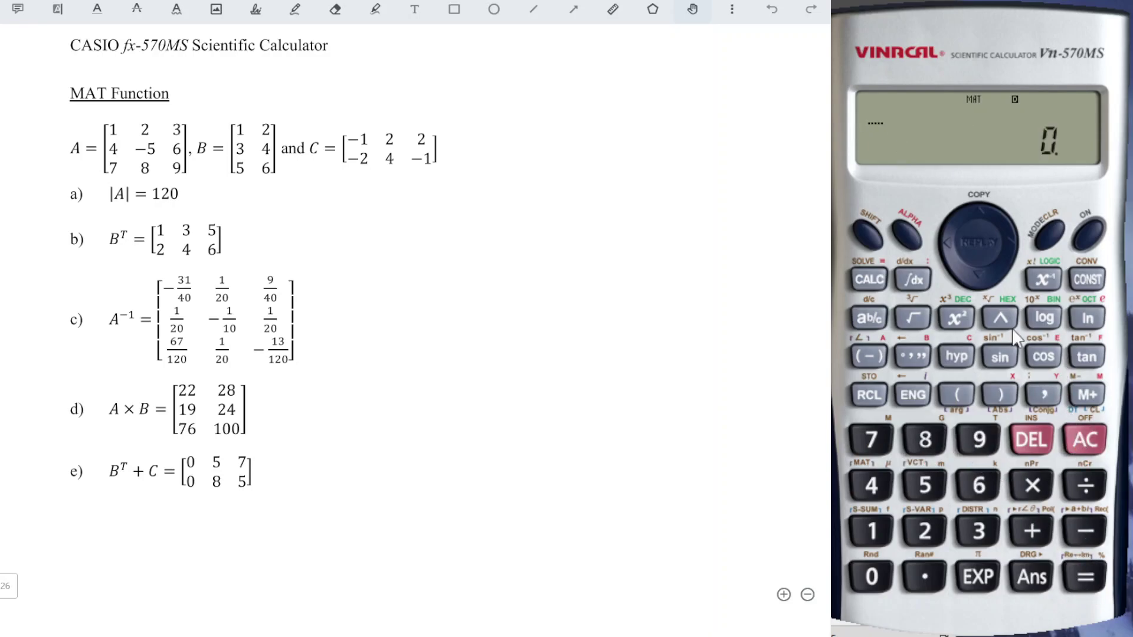
click(868, 239)
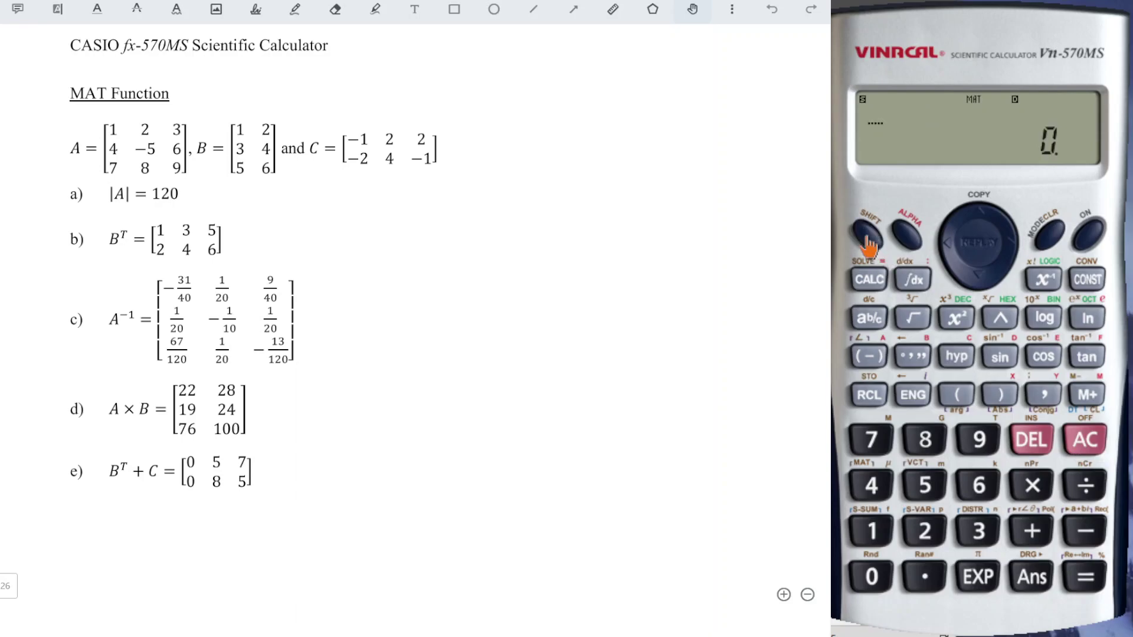
Dimension matrix B as 3 rows by 2 columns.
click(881, 481)
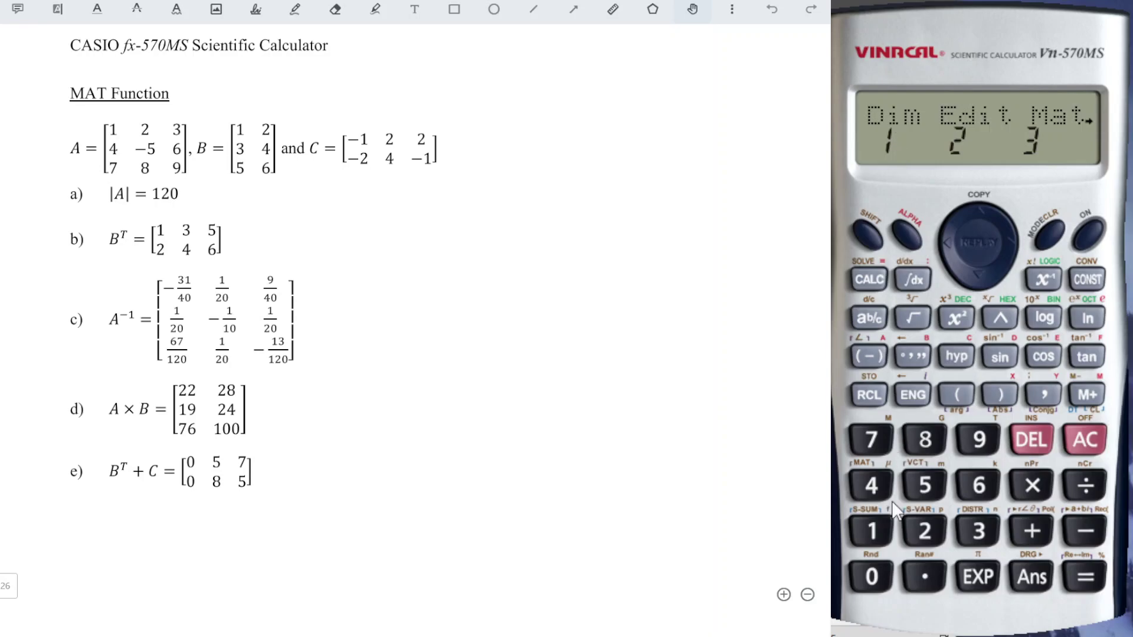
click(872, 531)
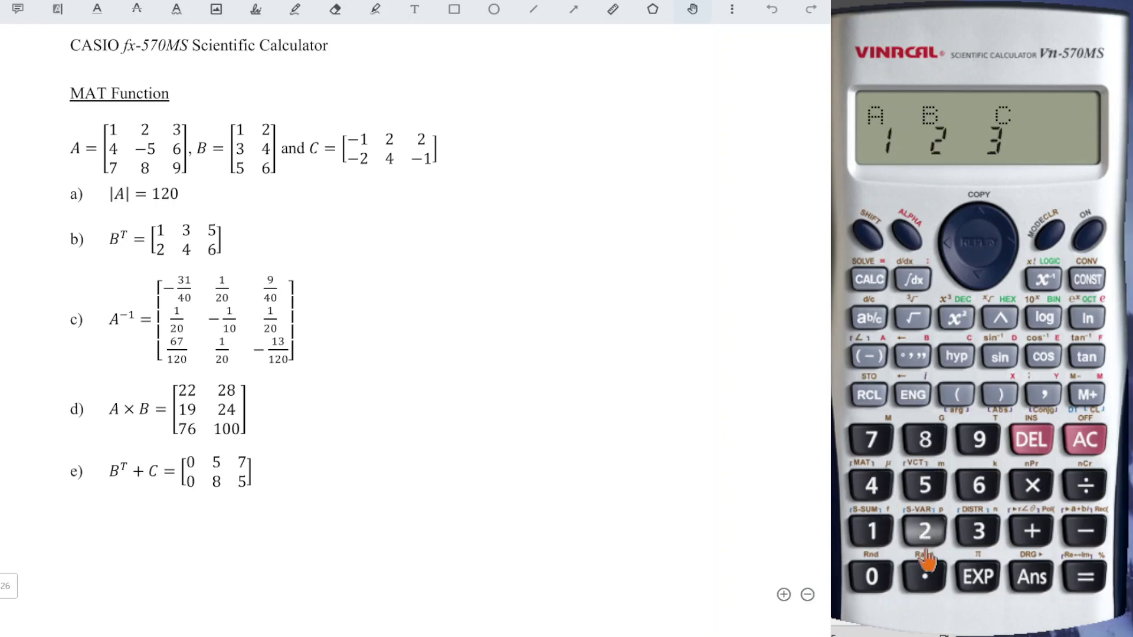
click(926, 549)
click(976, 533)
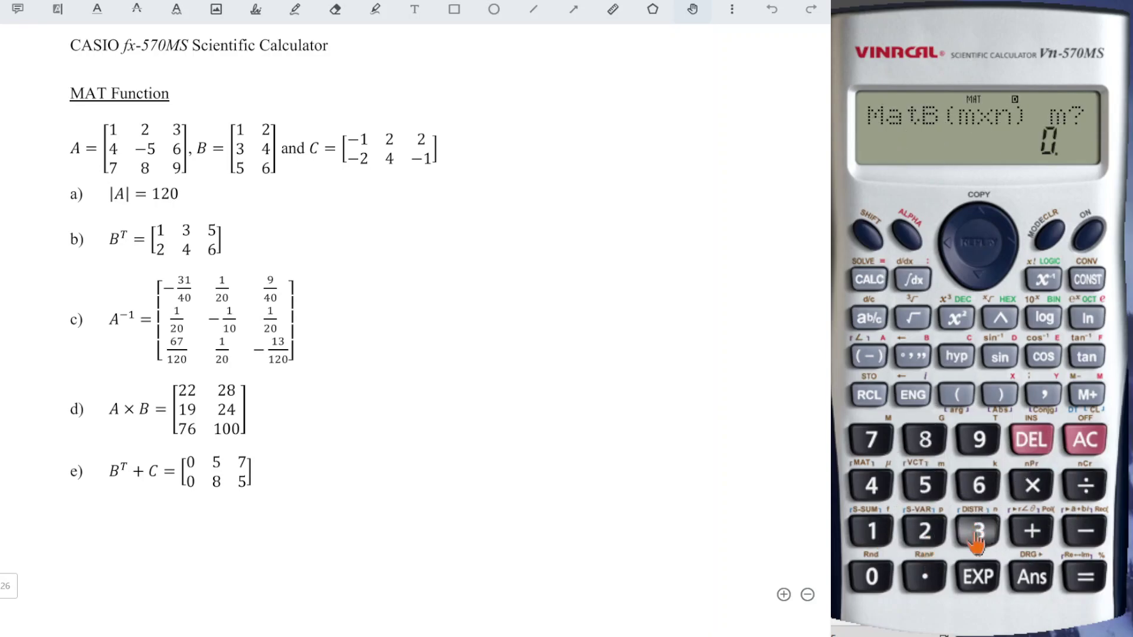
click(1085, 579)
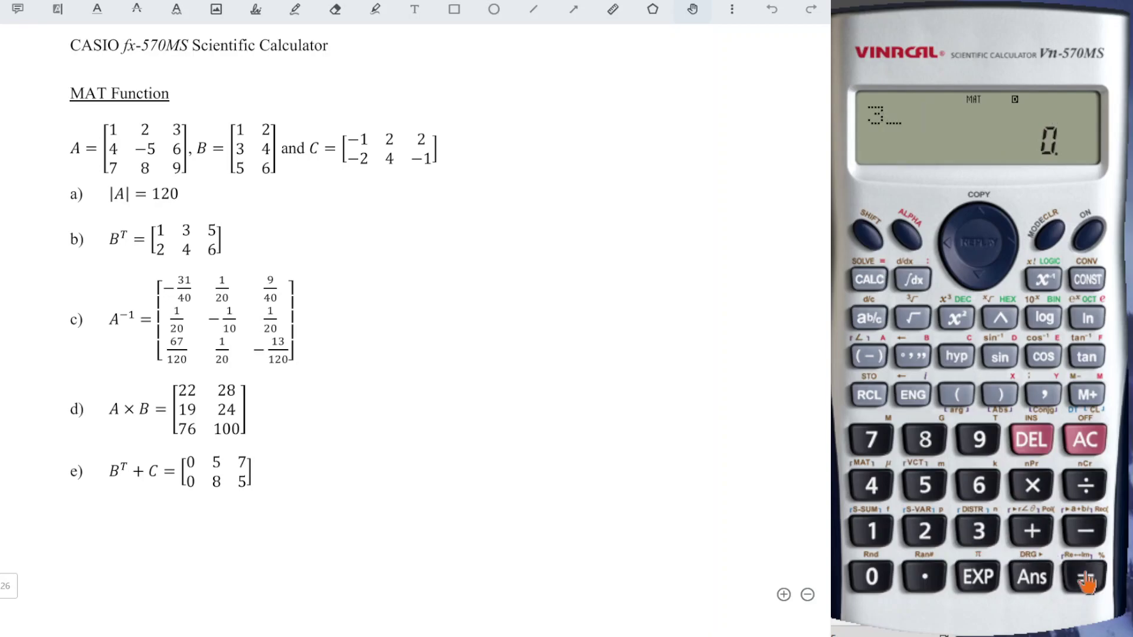
click(925, 533)
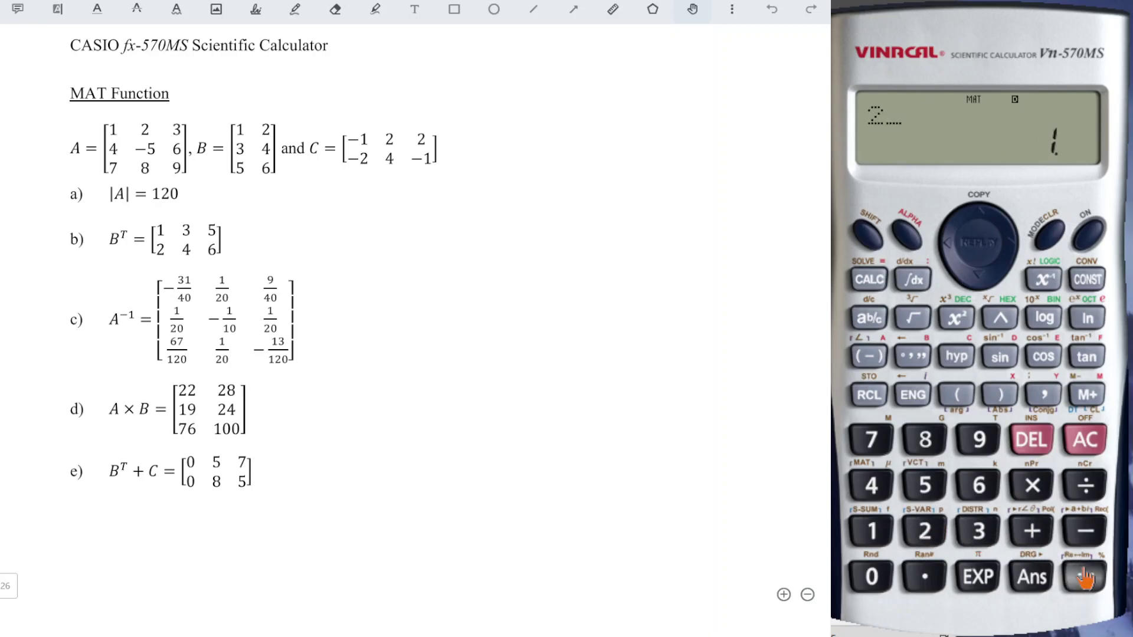
click(1078, 561)
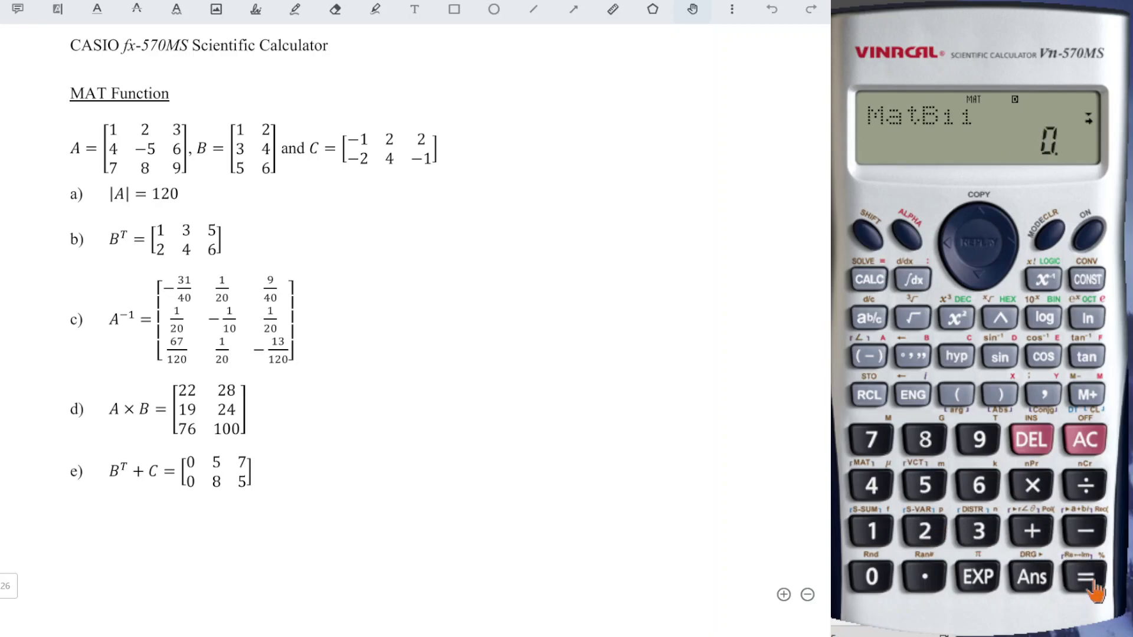
Fill matrix B with 1, 2; 3, 4; 5, 6 and clear the display.
click(870, 531)
click(1083, 578)
click(925, 533)
click(1084, 578)
click(979, 533)
click(1083, 579)
click(872, 485)
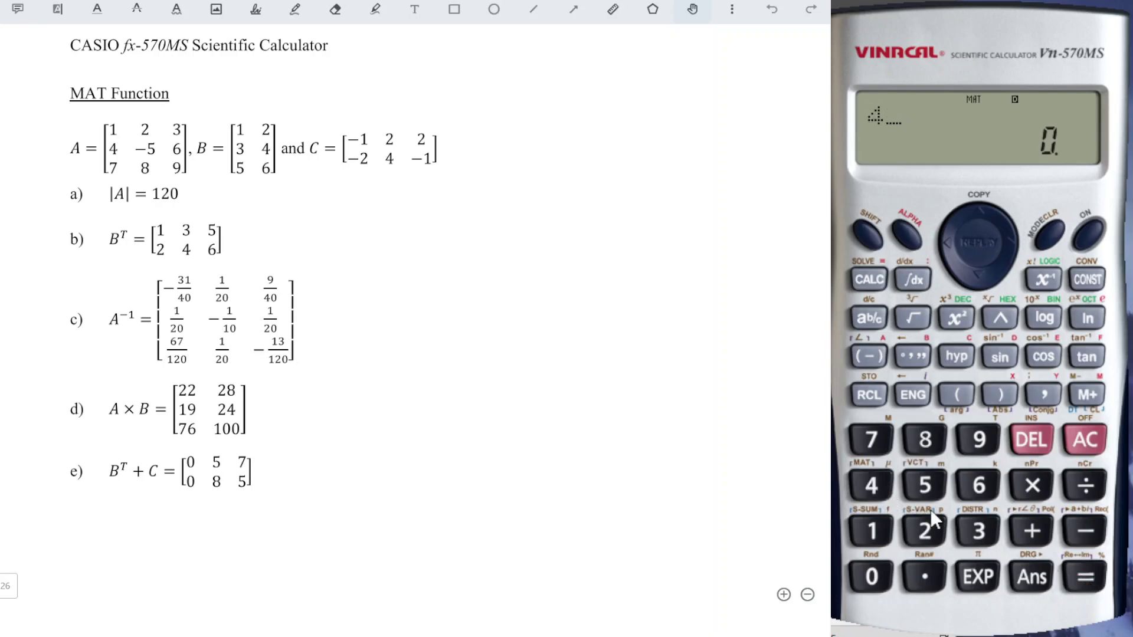
click(1084, 578)
click(925, 485)
click(1084, 577)
click(979, 485)
click(1085, 577)
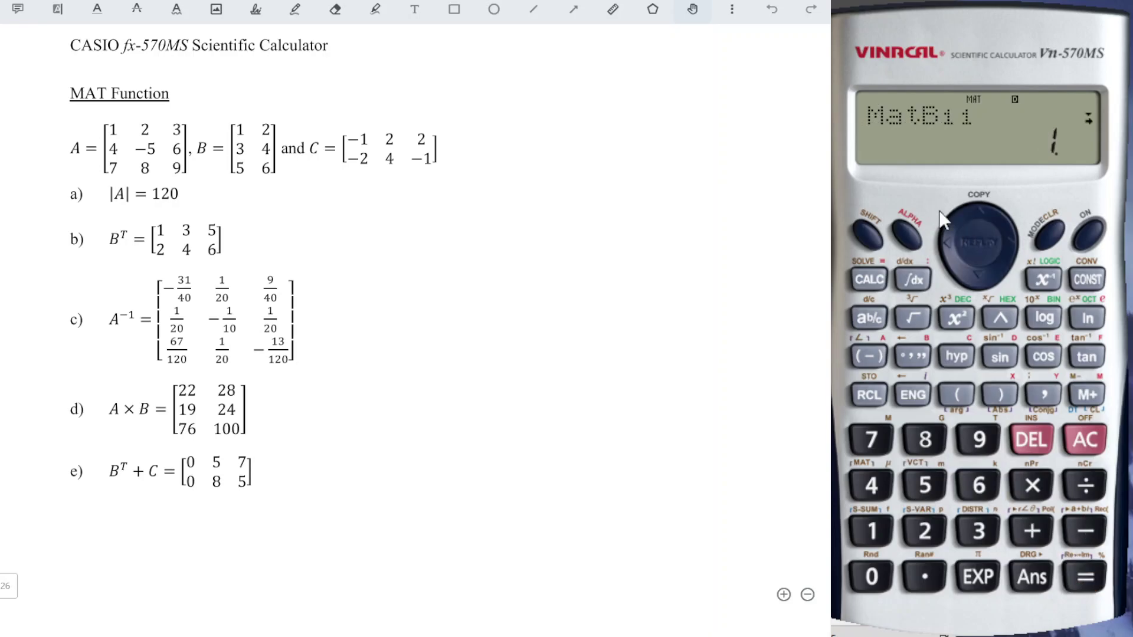
click(1085, 440)
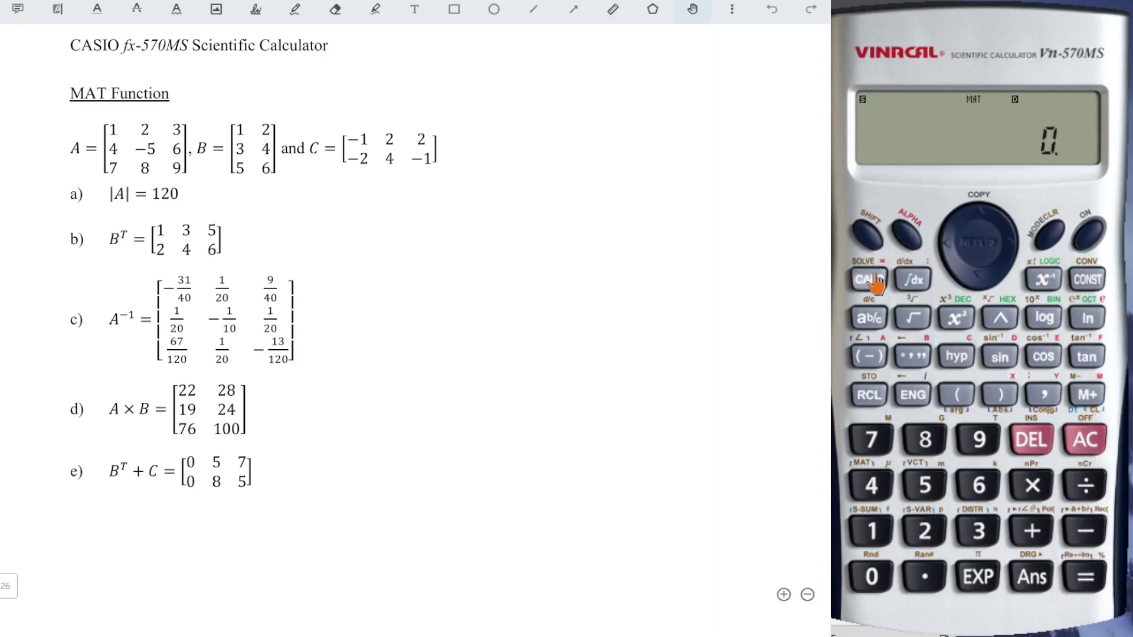
Dimension matrix C as 2 rows by 3 columns.
click(871, 485)
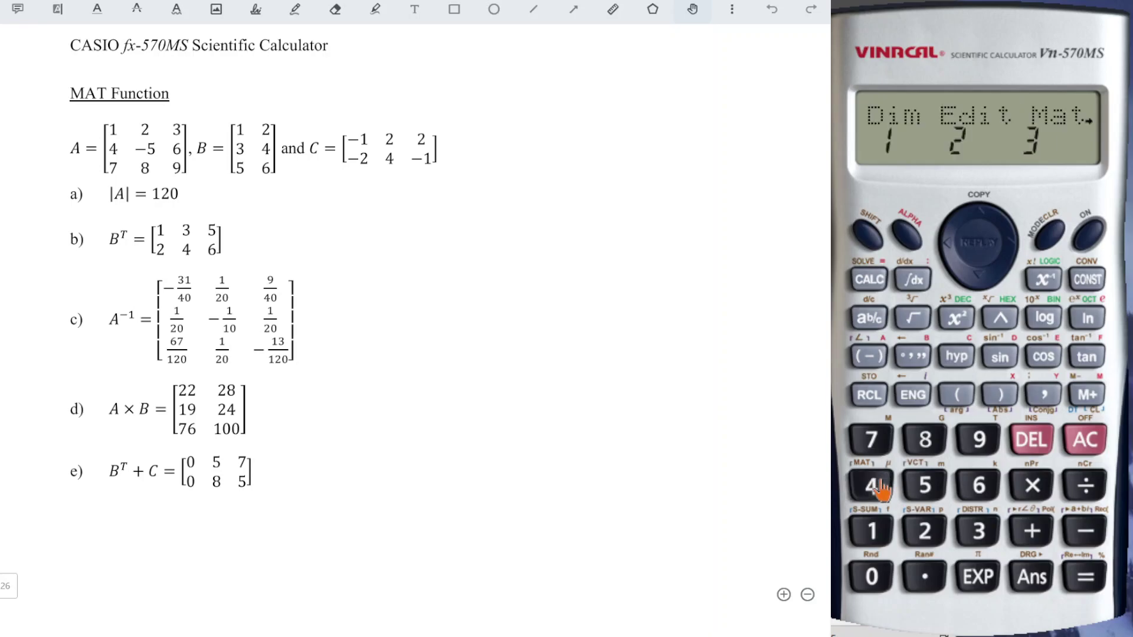
click(879, 546)
click(973, 544)
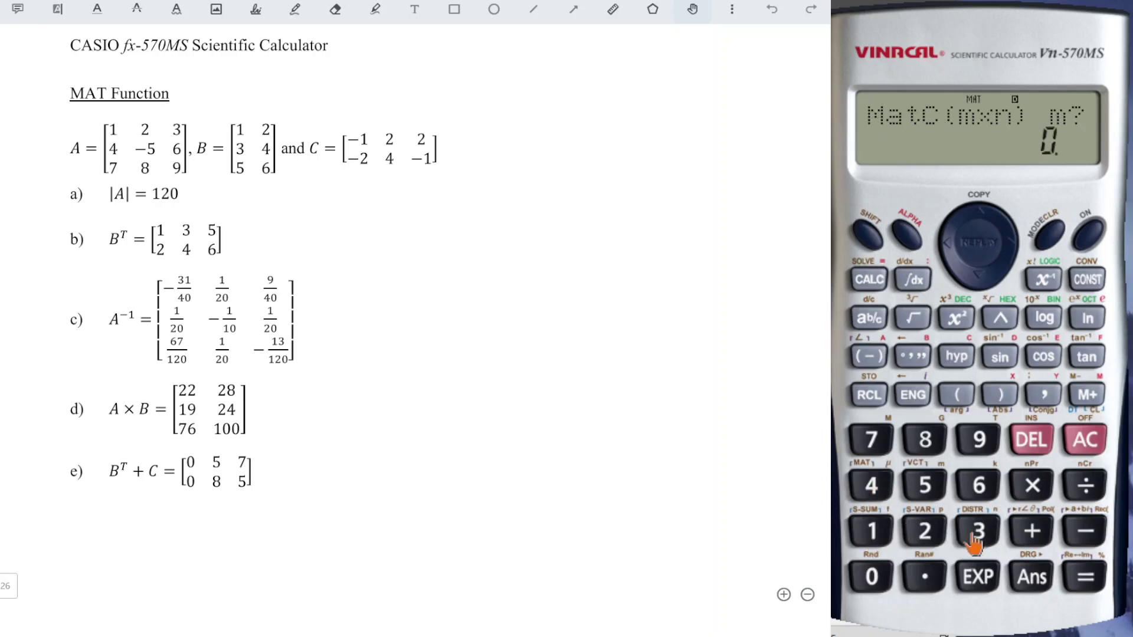
click(925, 531)
click(1070, 568)
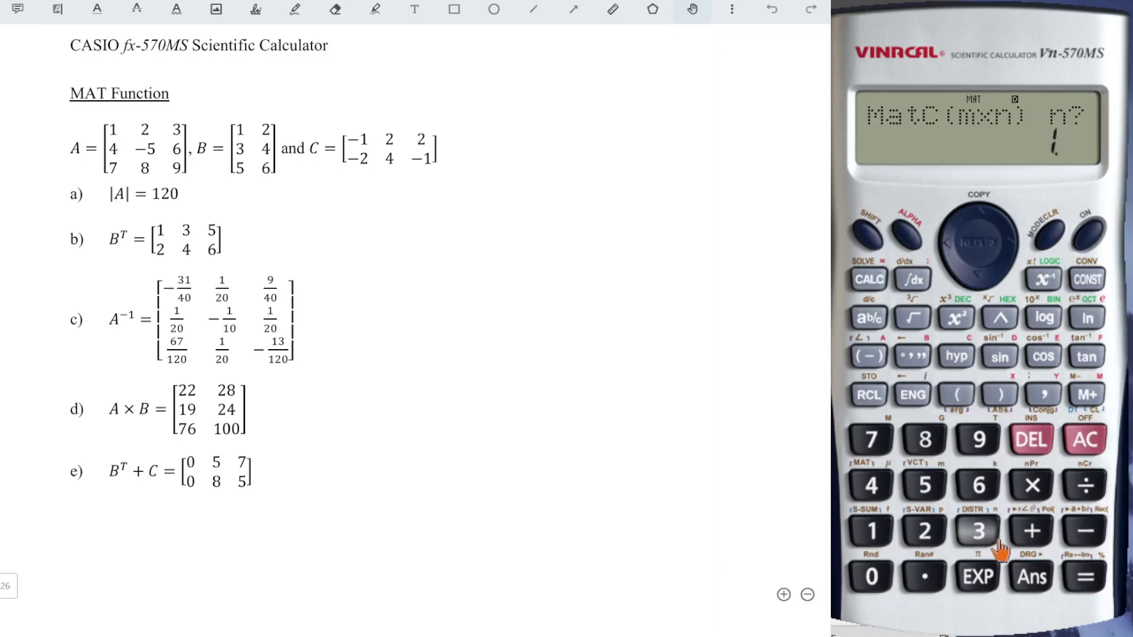
click(977, 534)
click(1083, 575)
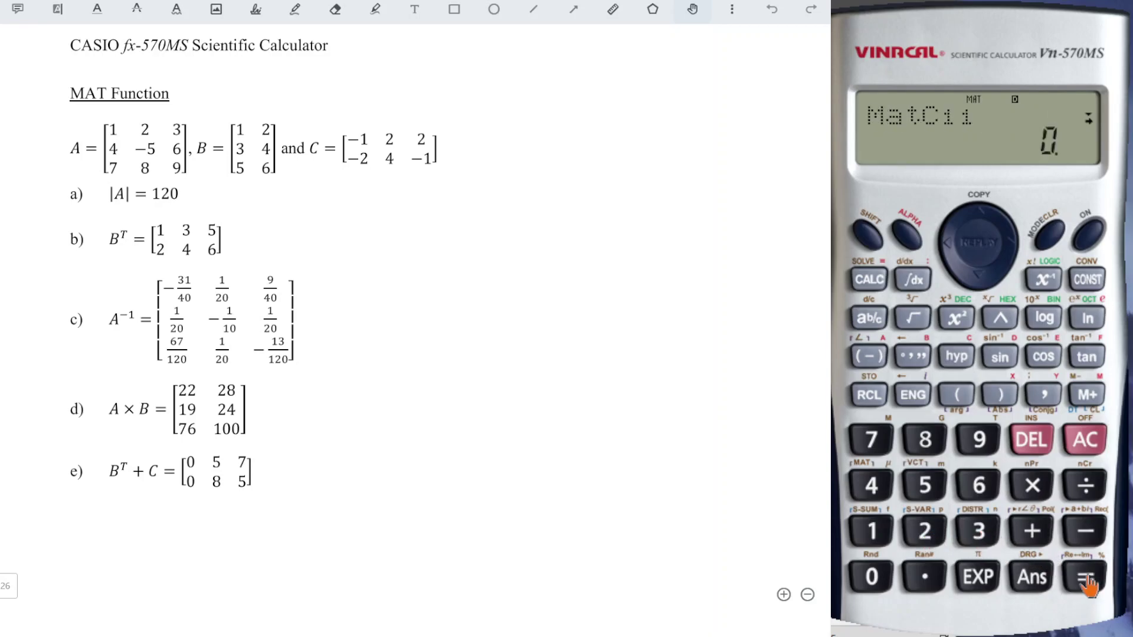
Enter matrix C's first row: −1, 2, 2.
click(868, 356)
click(872, 533)
click(1085, 578)
click(936, 538)
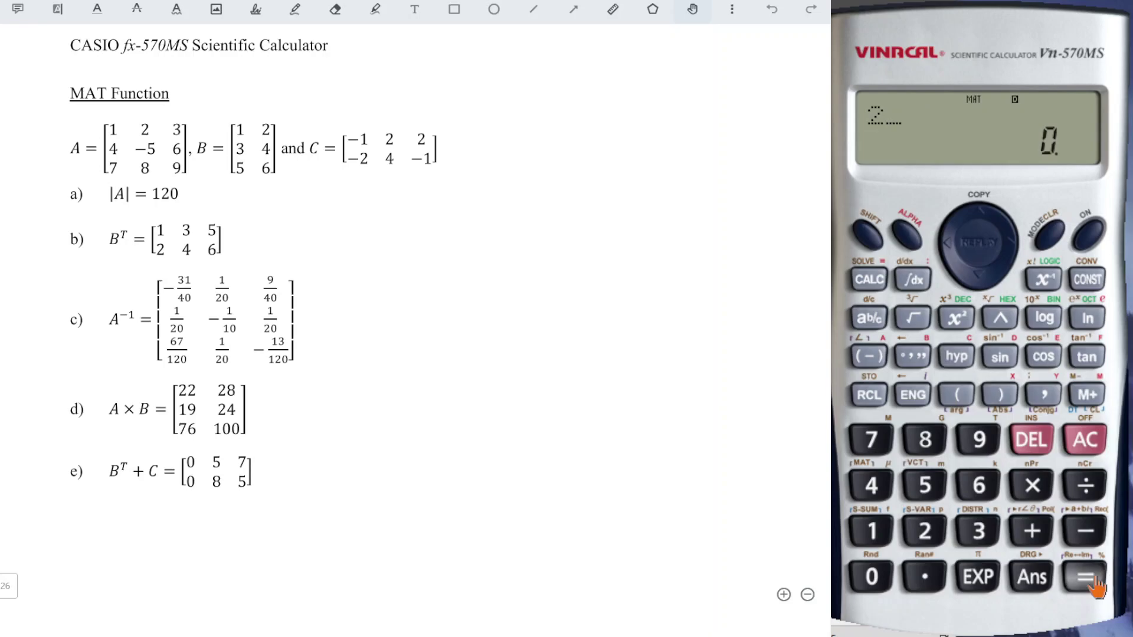
click(1085, 578)
click(925, 538)
click(1085, 578)
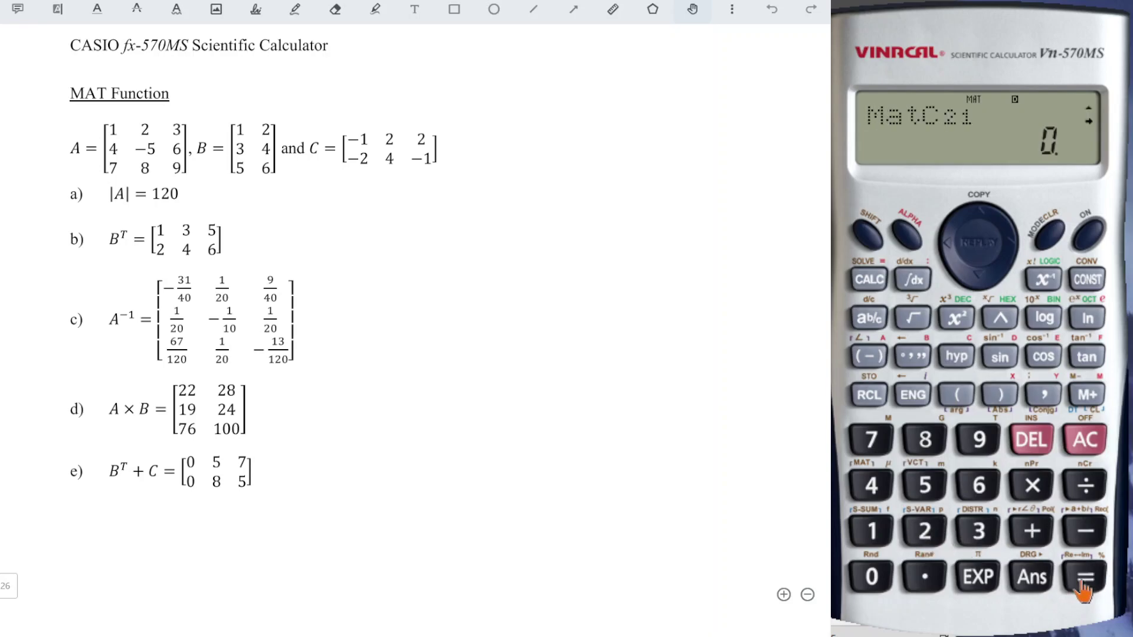
Enter matrix C's second row (−2, 4, −1) and clear the display.
click(866, 356)
click(927, 540)
click(1085, 577)
click(873, 486)
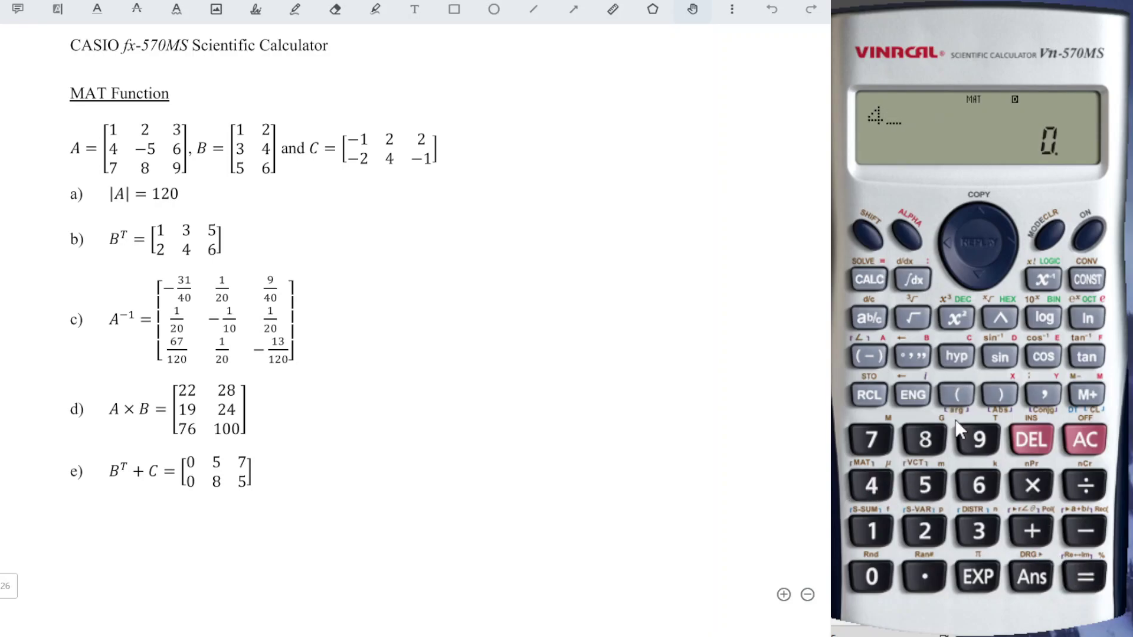
click(1096, 590)
click(868, 356)
click(871, 531)
click(1085, 577)
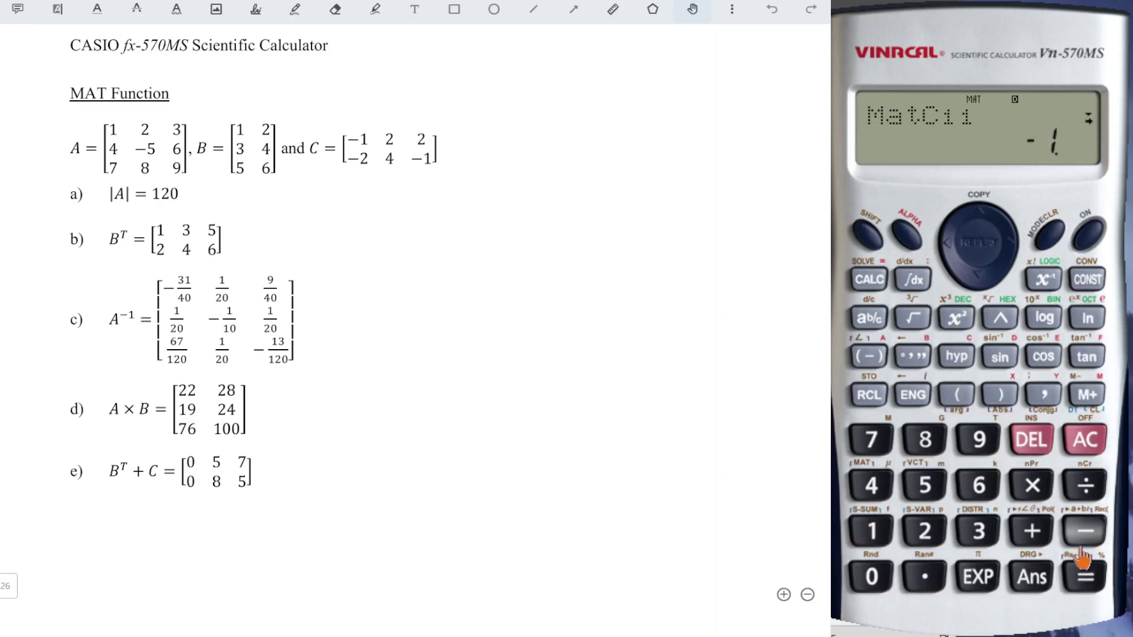
click(1086, 447)
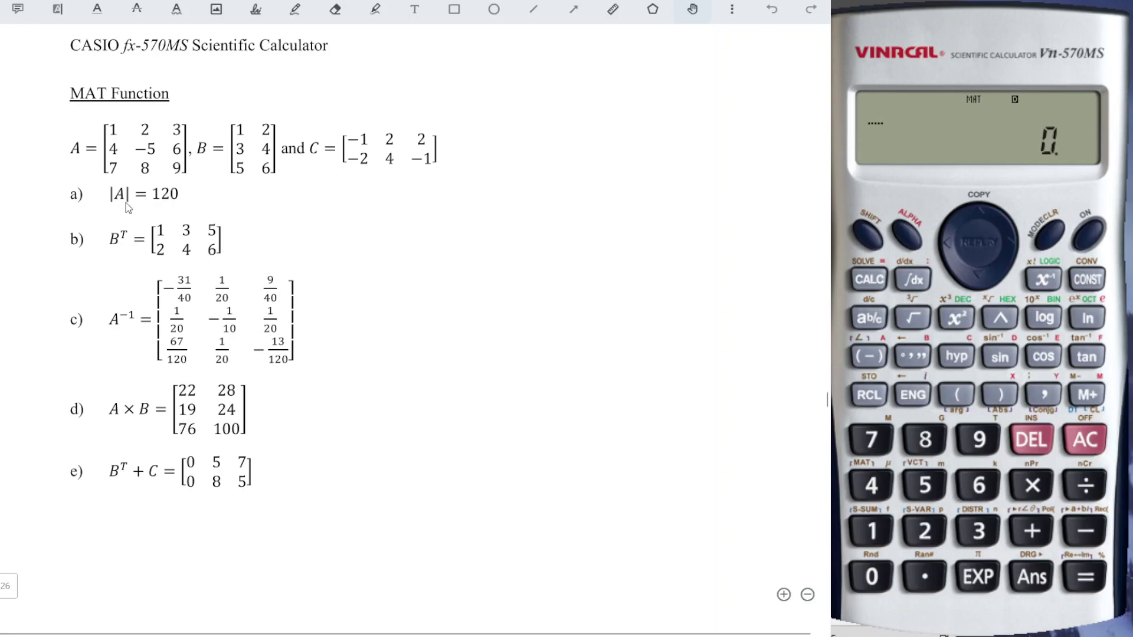
Evaluate Det MatA, getting 120 as on the worksheet.
click(868, 235)
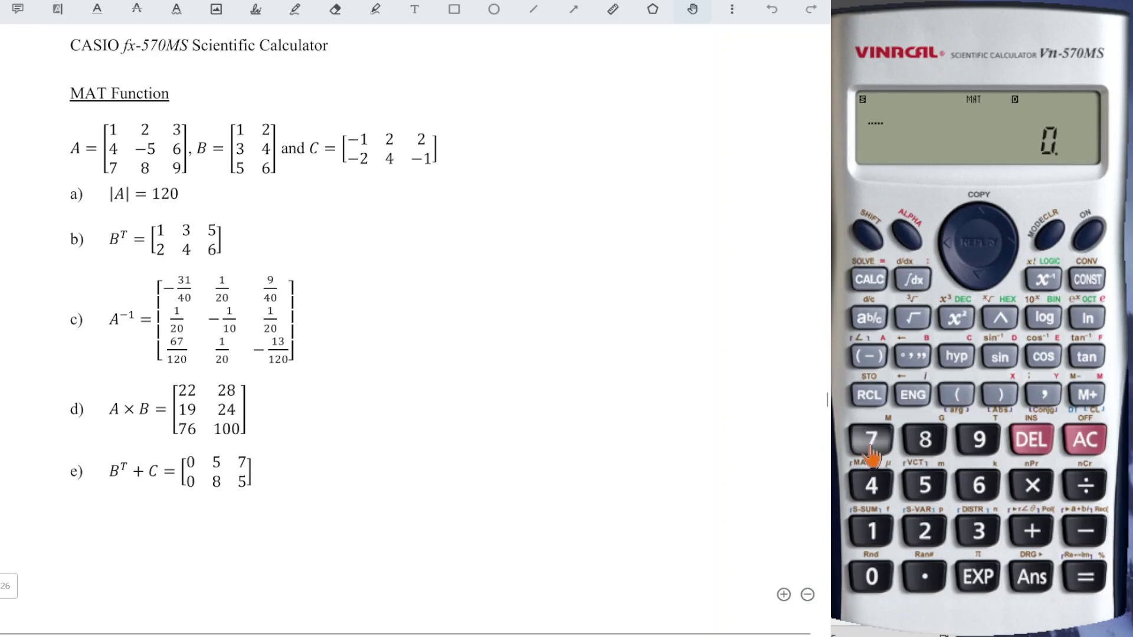
click(869, 485)
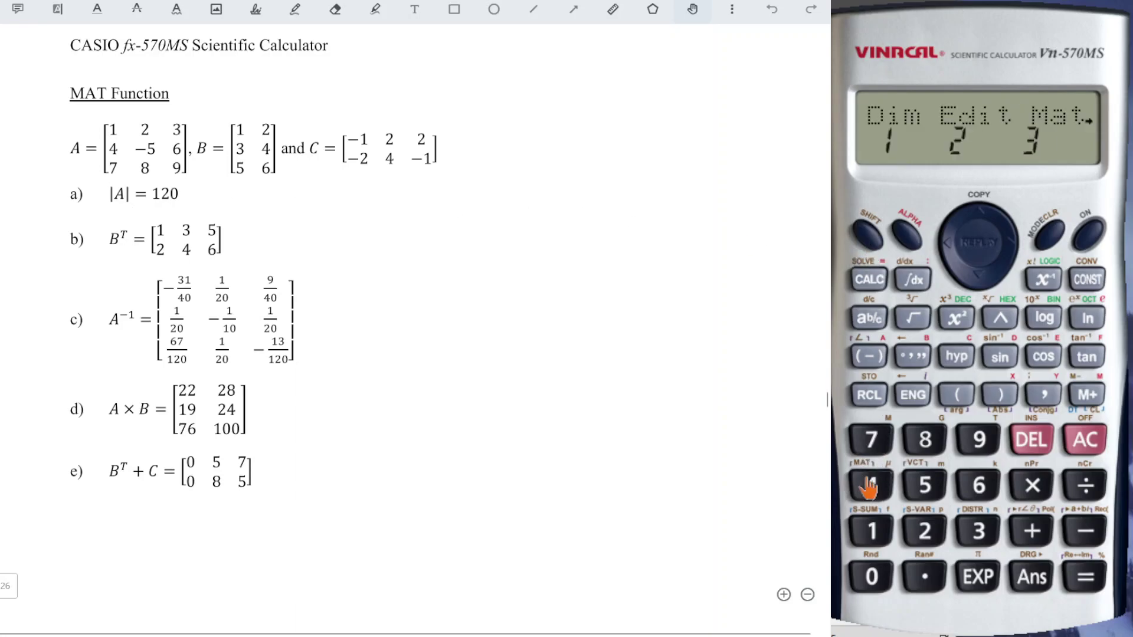
click(1012, 249)
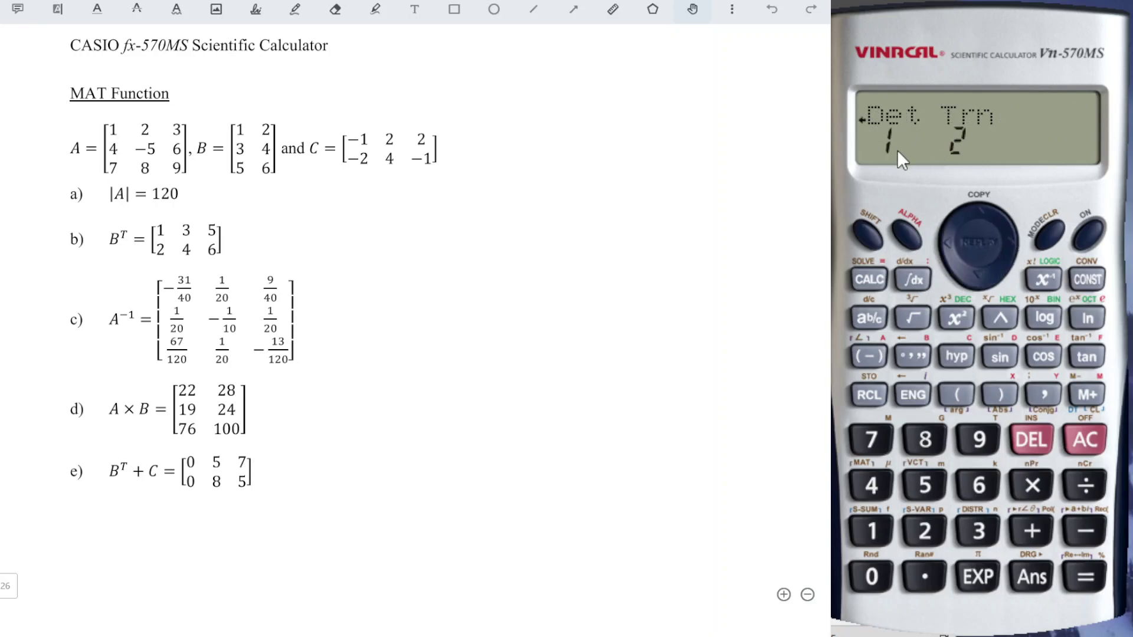
click(872, 531)
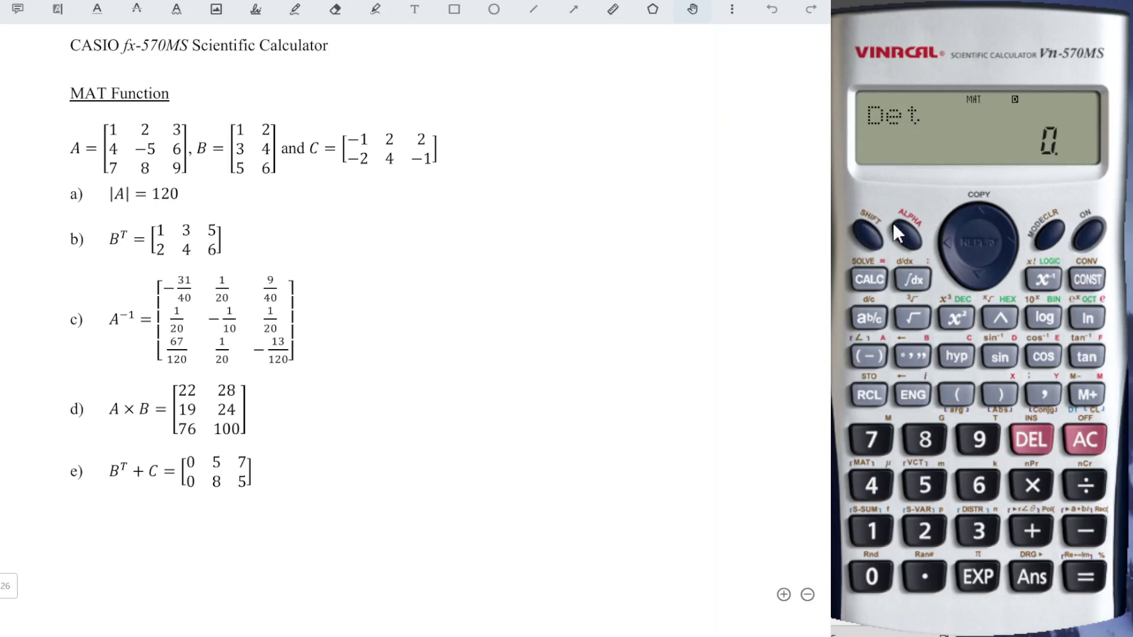
click(867, 239)
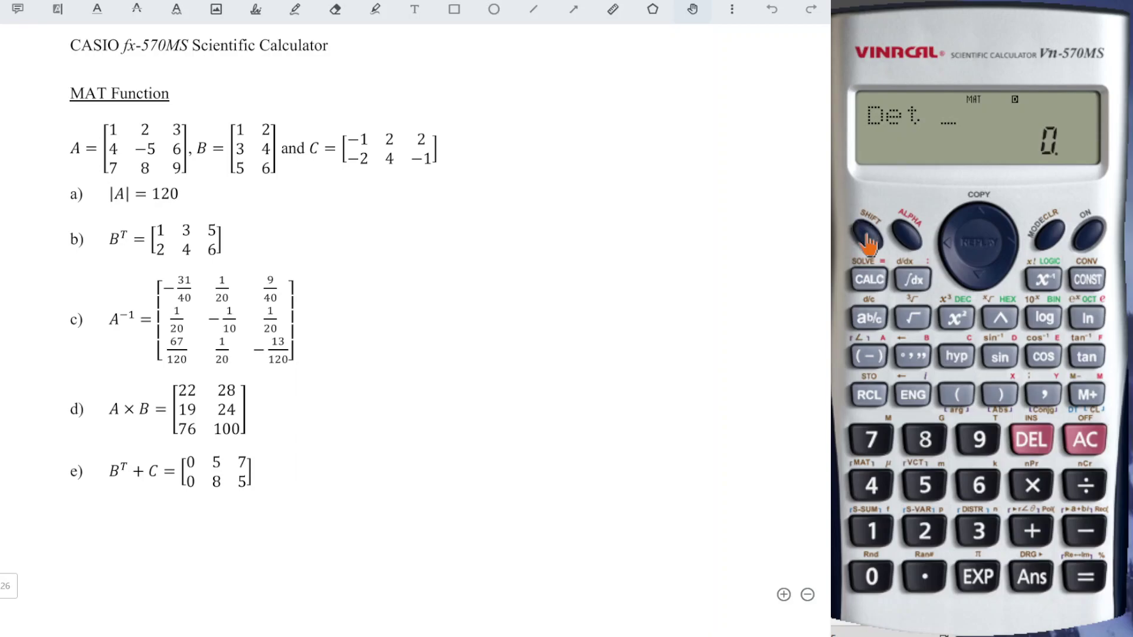
click(872, 486)
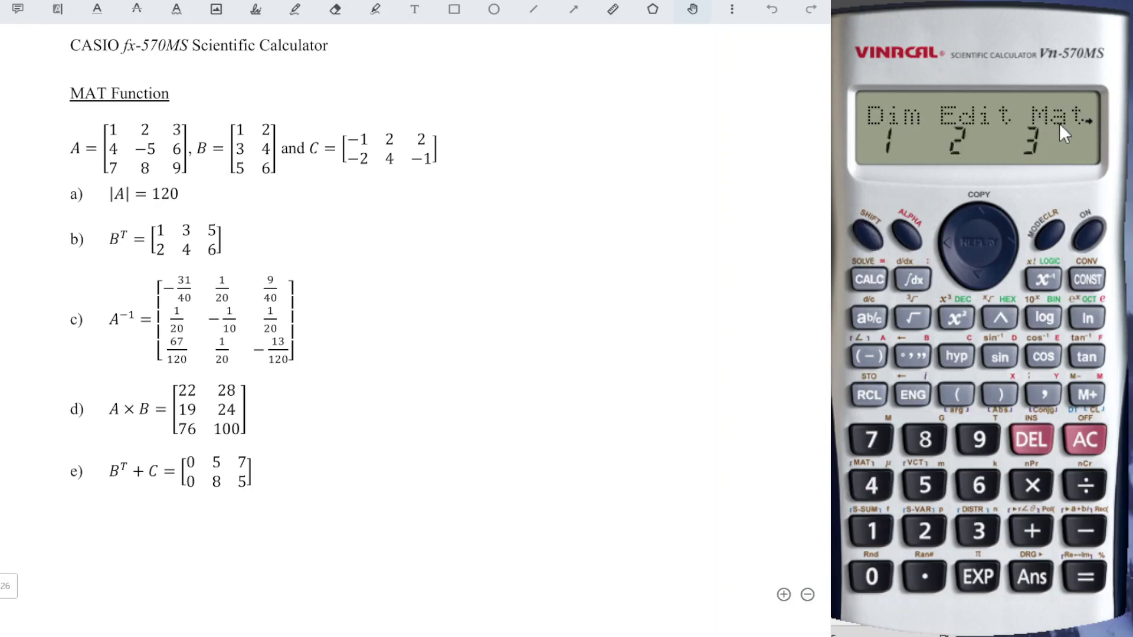
click(979, 531)
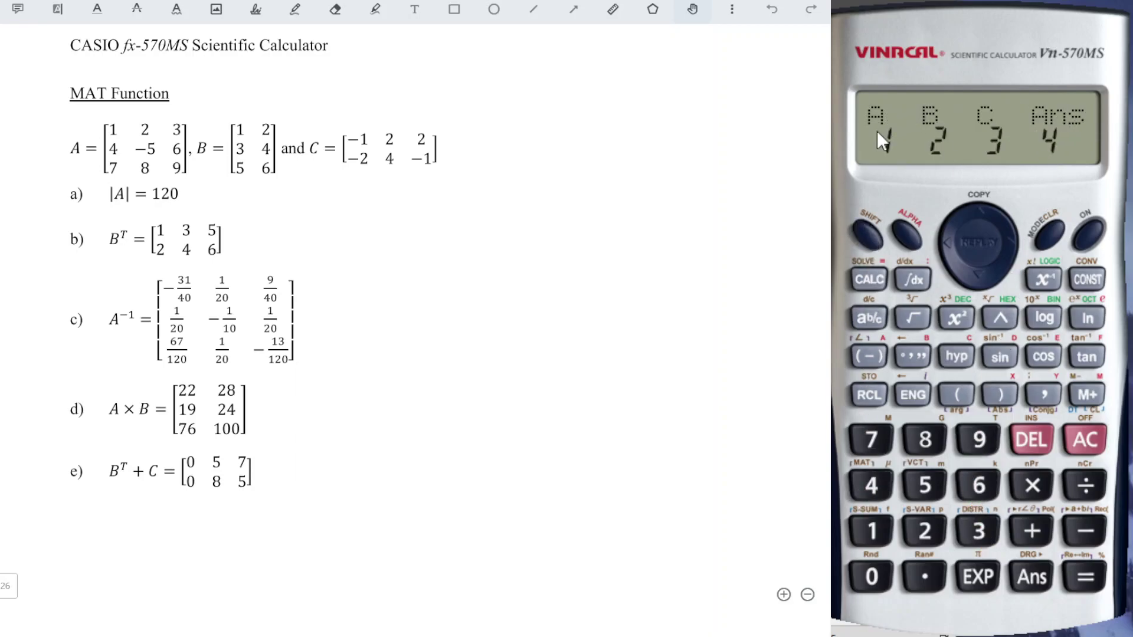
click(872, 532)
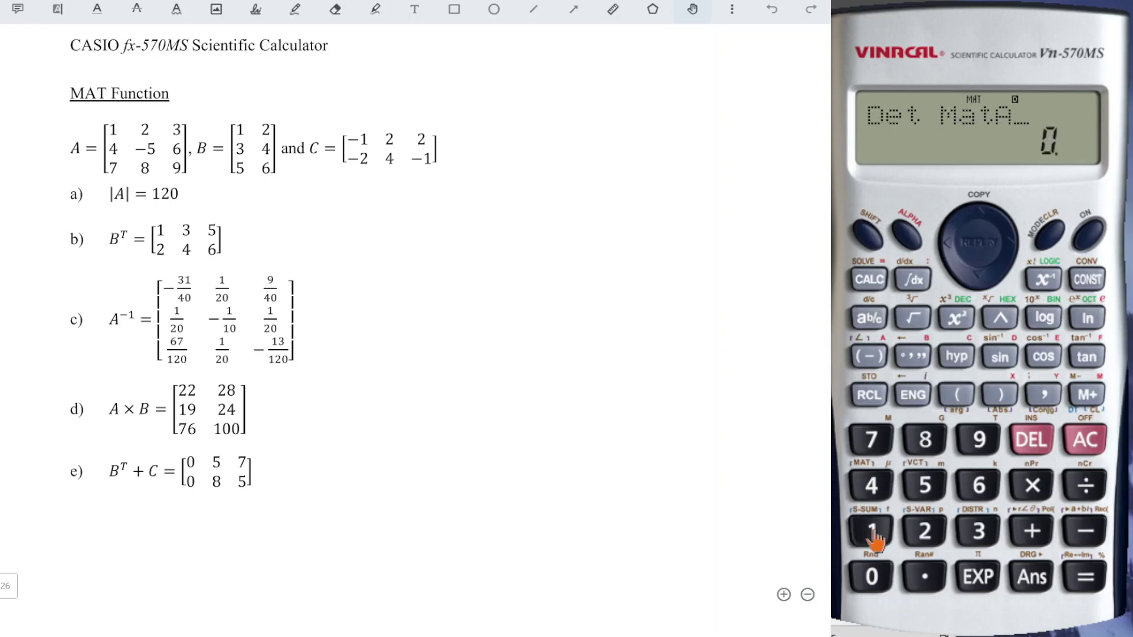
click(1087, 582)
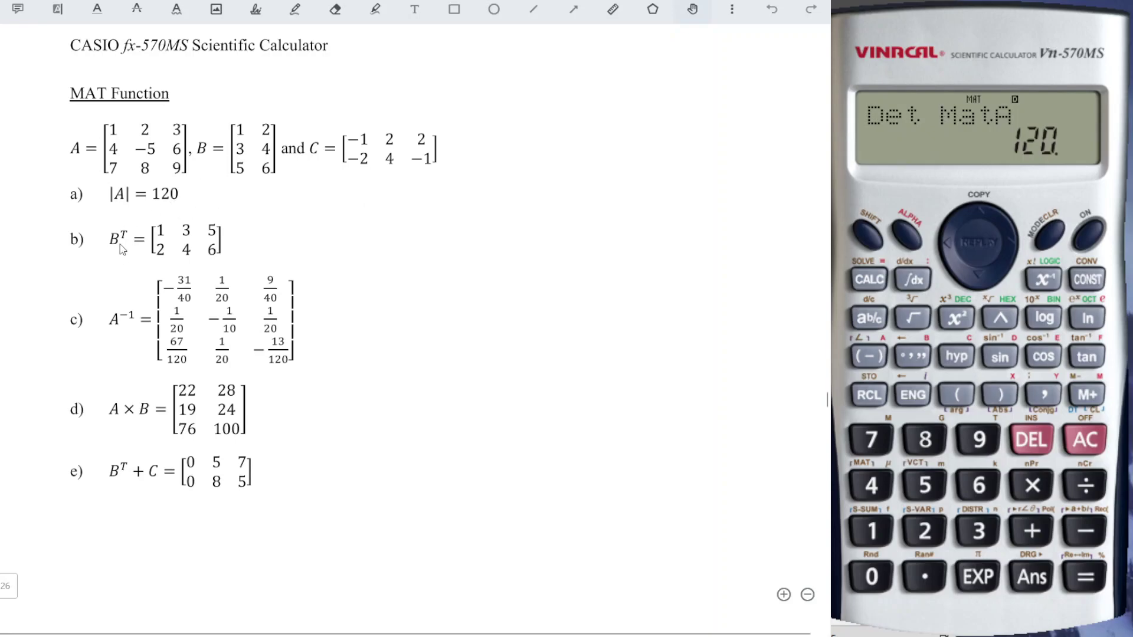
click(868, 234)
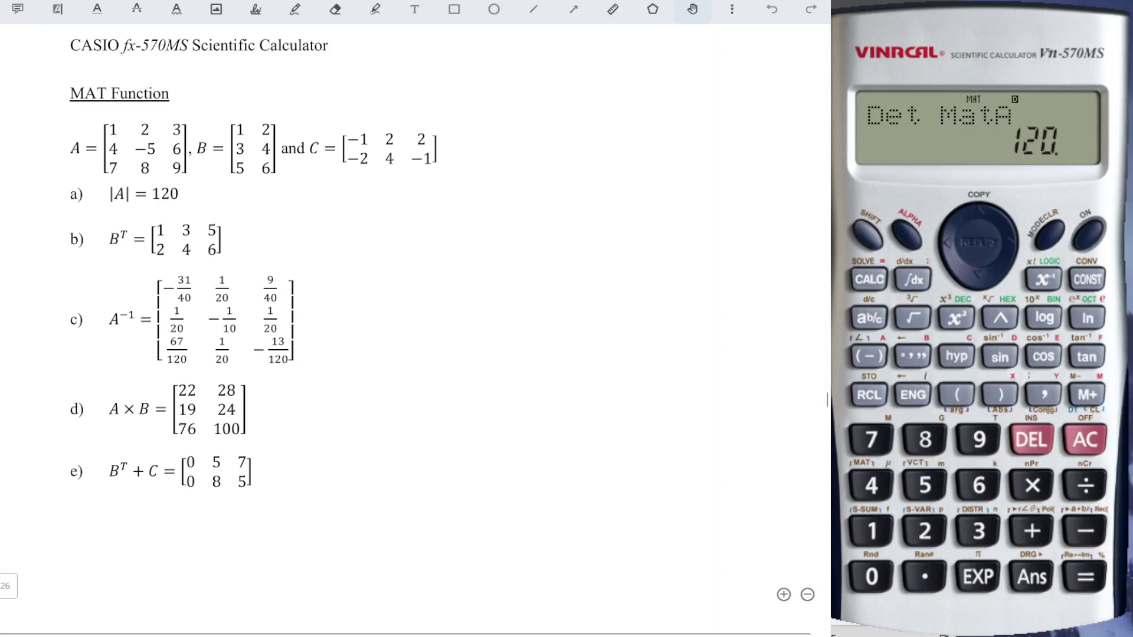
click(871, 487)
Compute Trn MatB, the transpose of matrix B.
click(1015, 254)
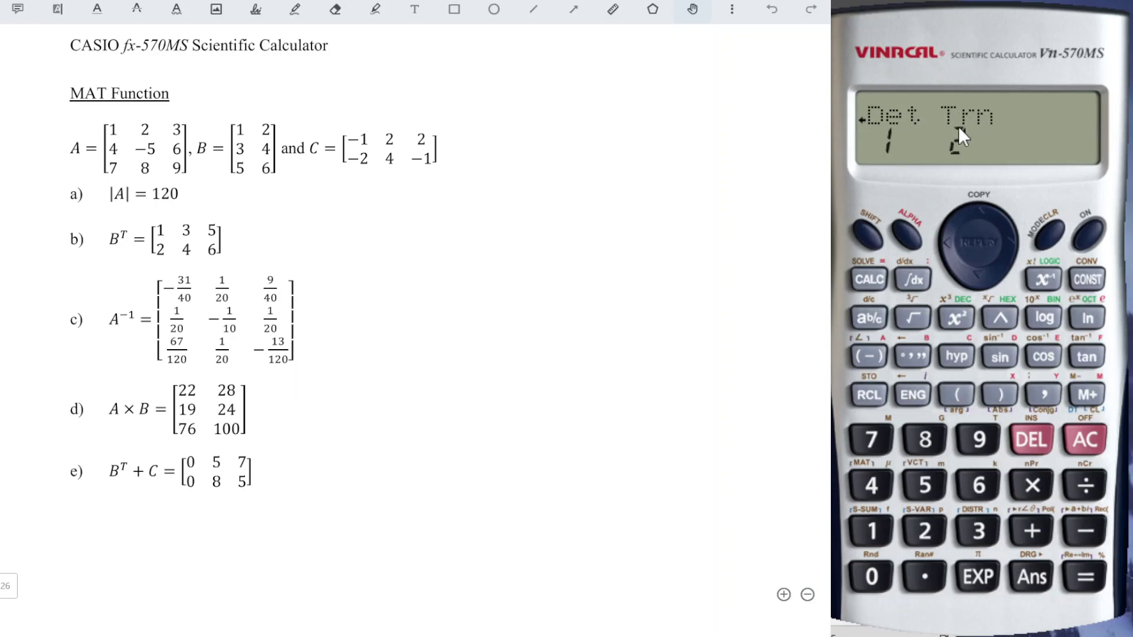
click(924, 530)
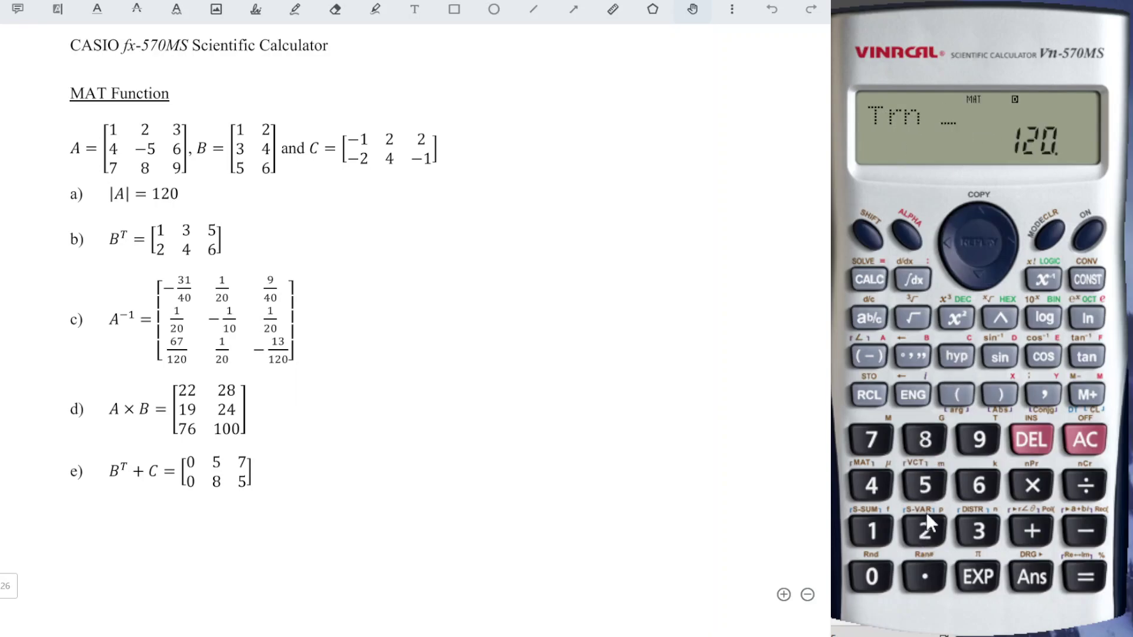
click(865, 239)
click(871, 485)
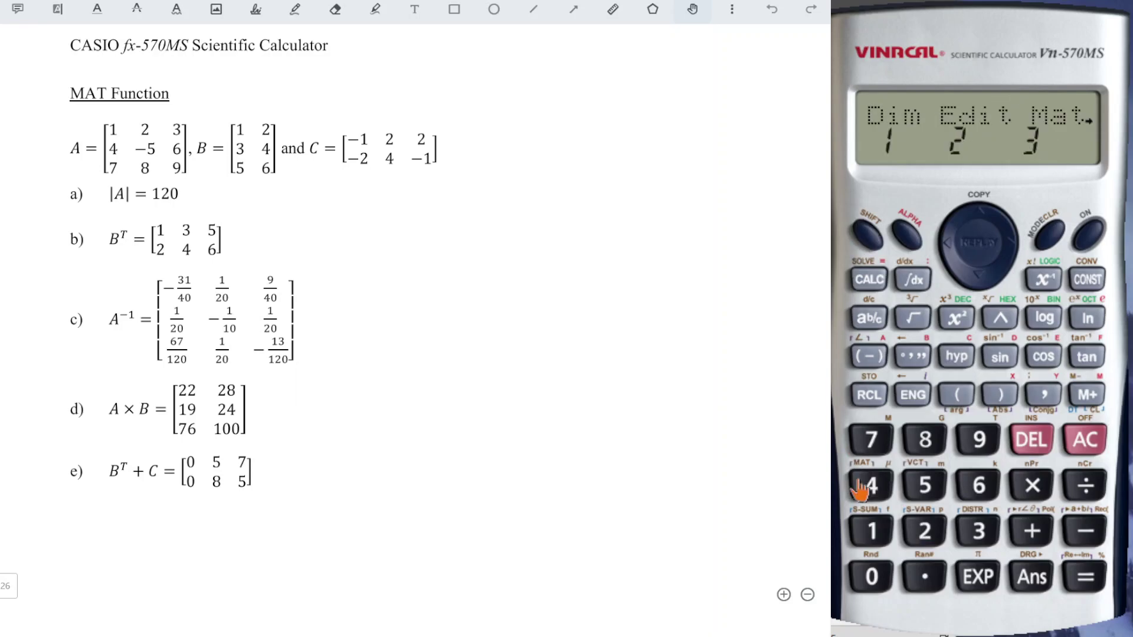
click(978, 530)
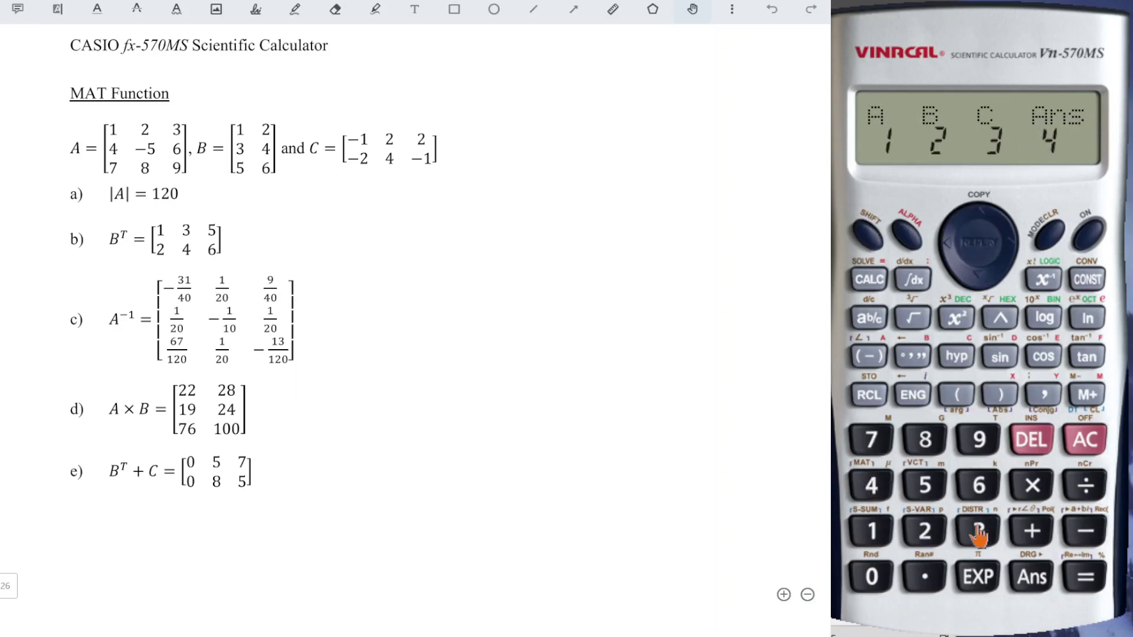
click(925, 531)
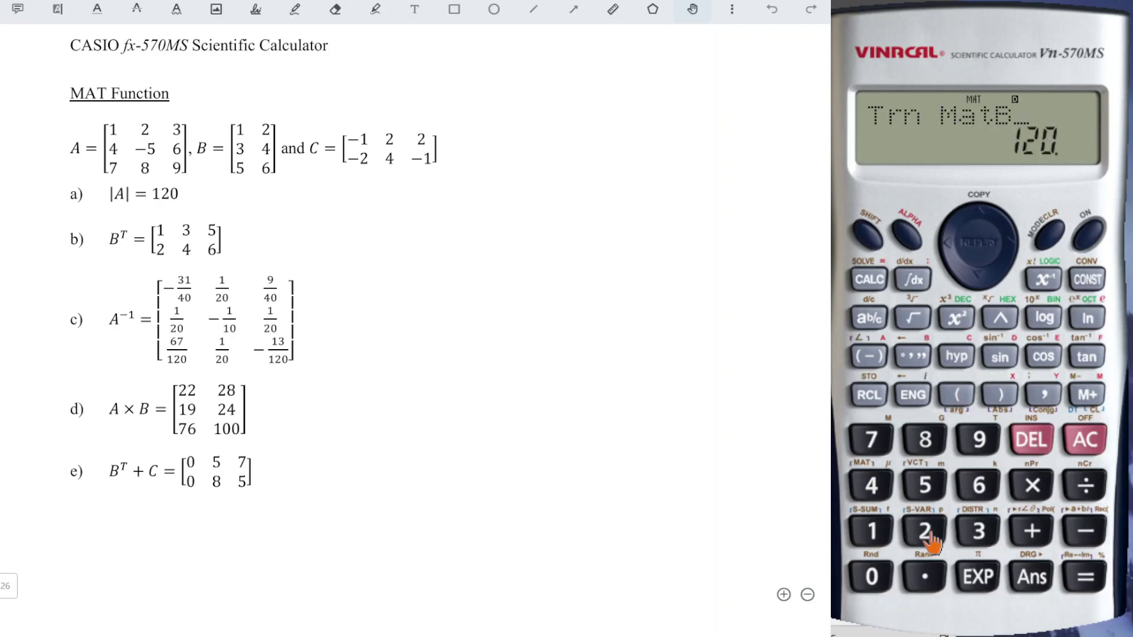
click(1083, 577)
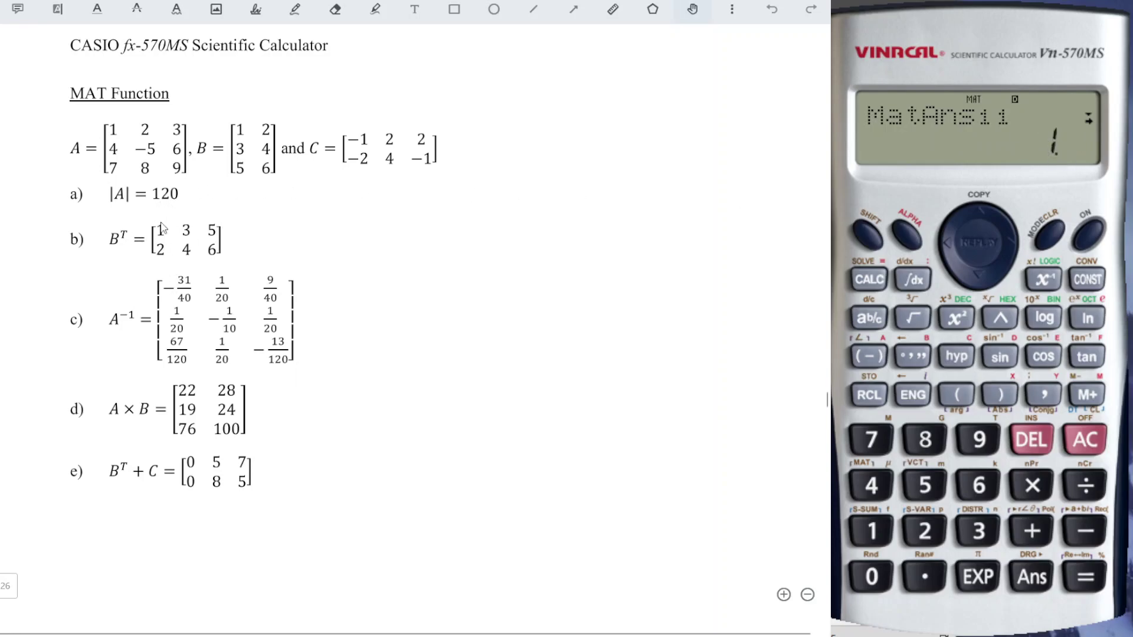
Step through the transposed matrix's entries and check them against the worksheet's B^T.
click(164, 241)
click(156, 233)
click(1011, 238)
click(1011, 254)
click(1012, 254)
click(1011, 254)
click(1012, 253)
click(866, 236)
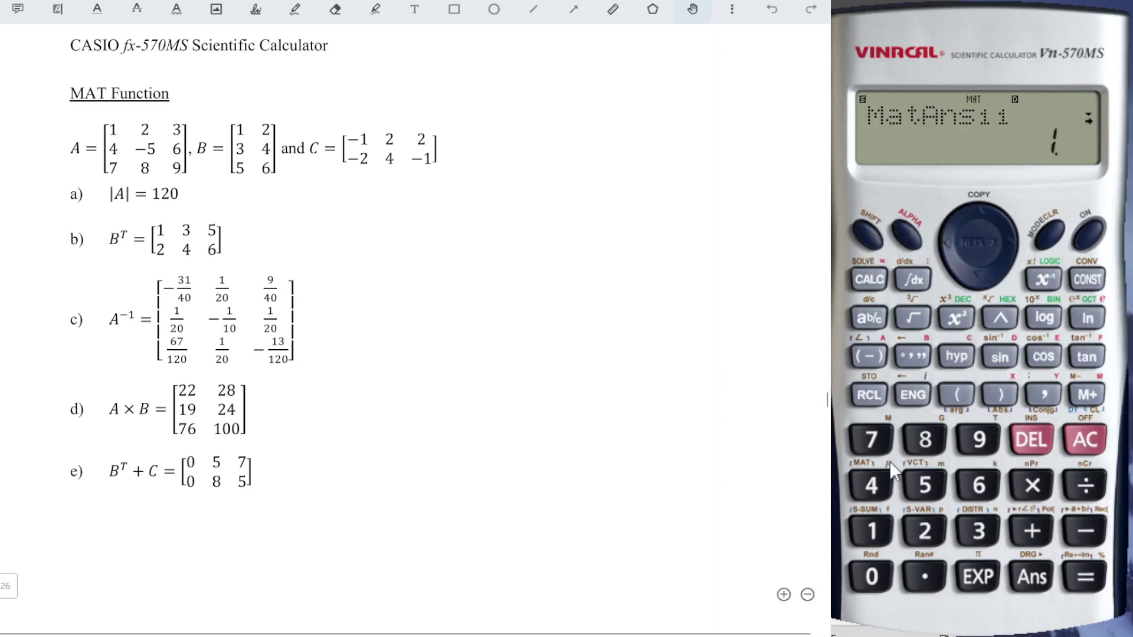
Compute MatA x⁻¹, the inverse of matrix A.
click(872, 486)
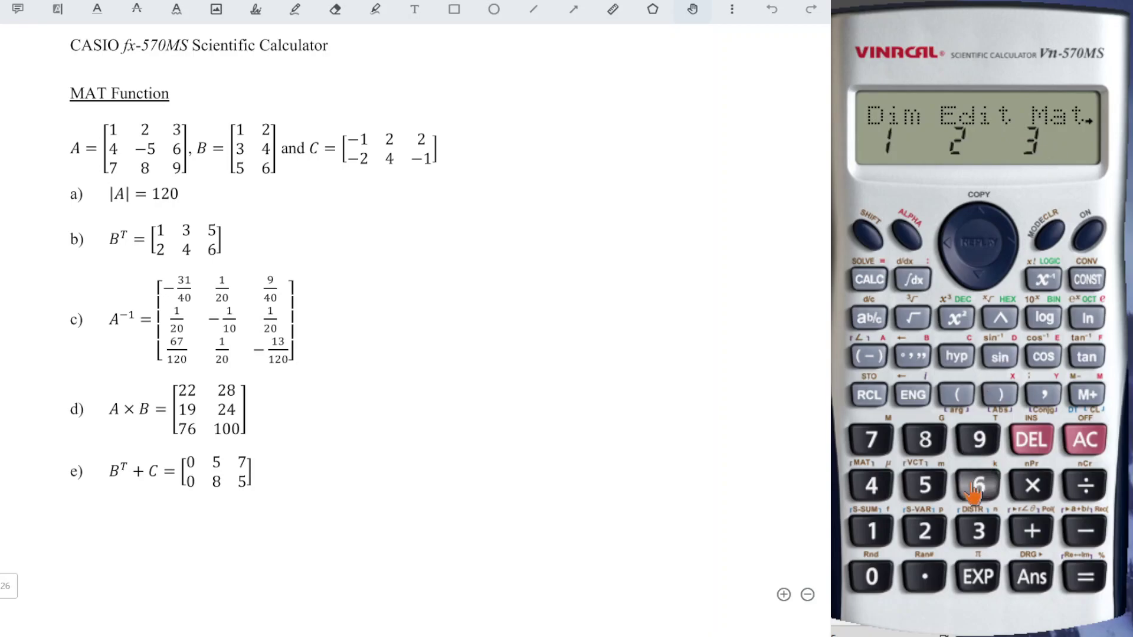
click(980, 533)
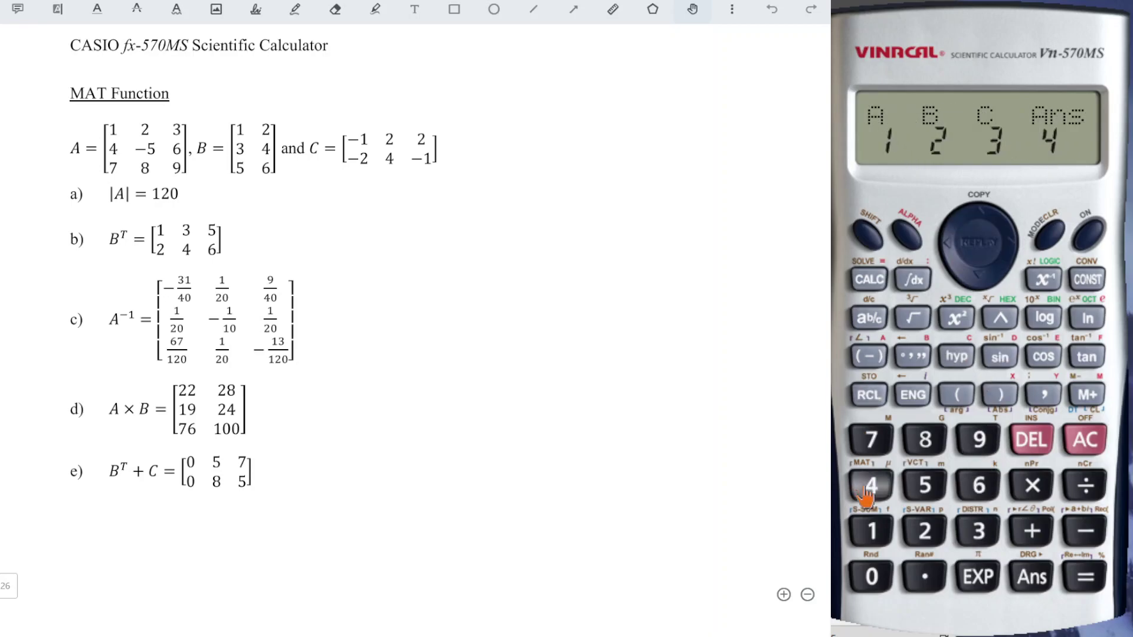
click(871, 532)
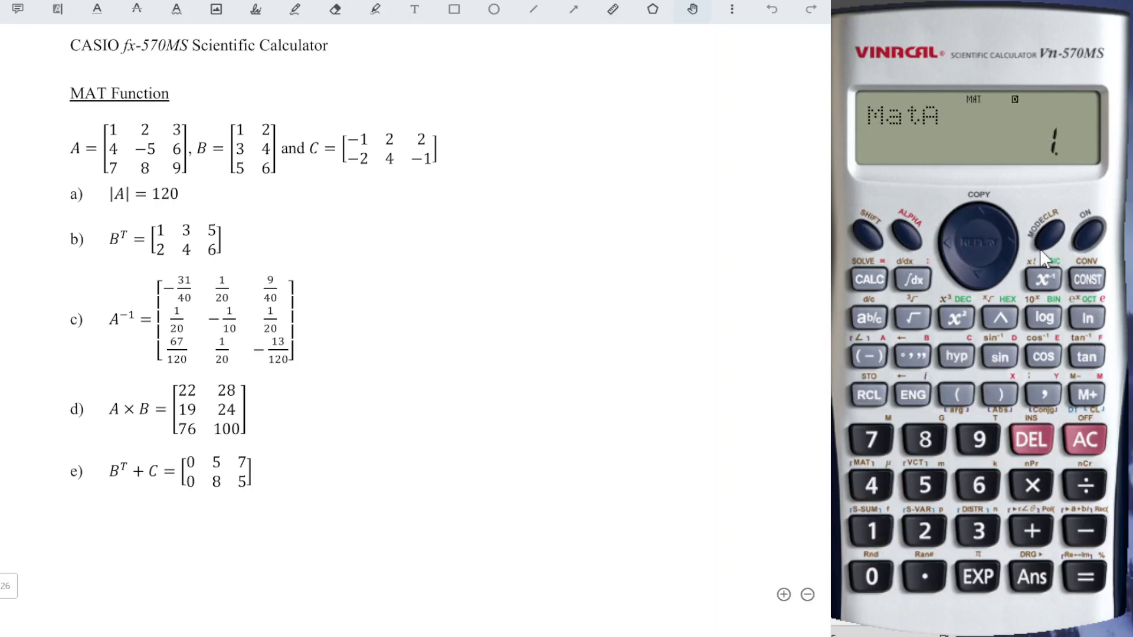
click(1042, 281)
click(1085, 577)
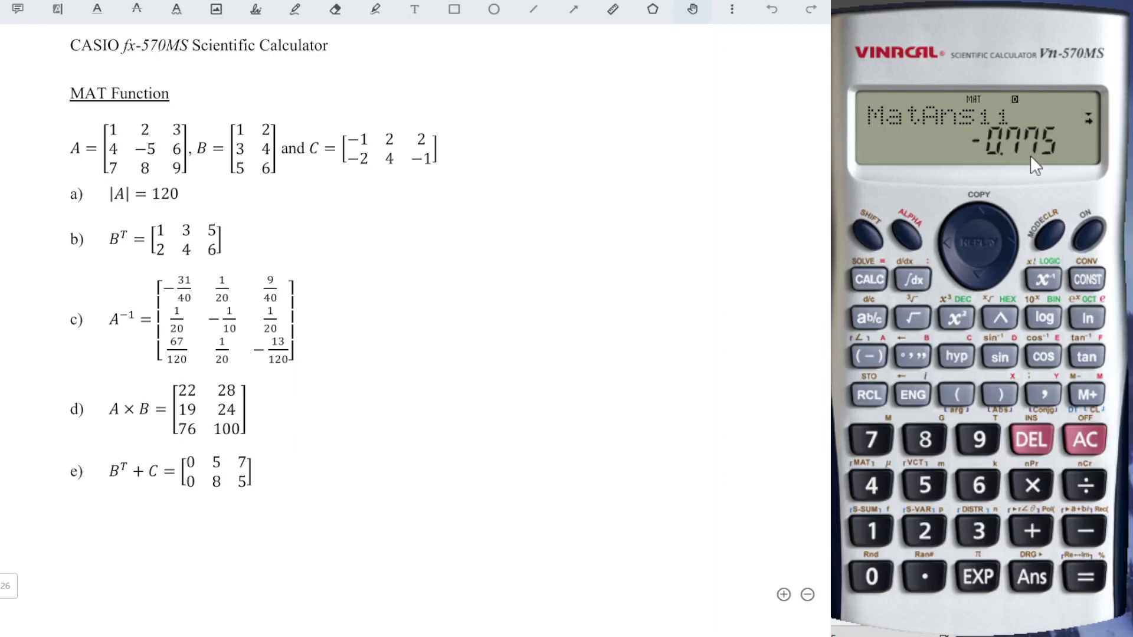
Show the first inverse entry as the fraction −31/40, then step through the other entries.
click(868, 323)
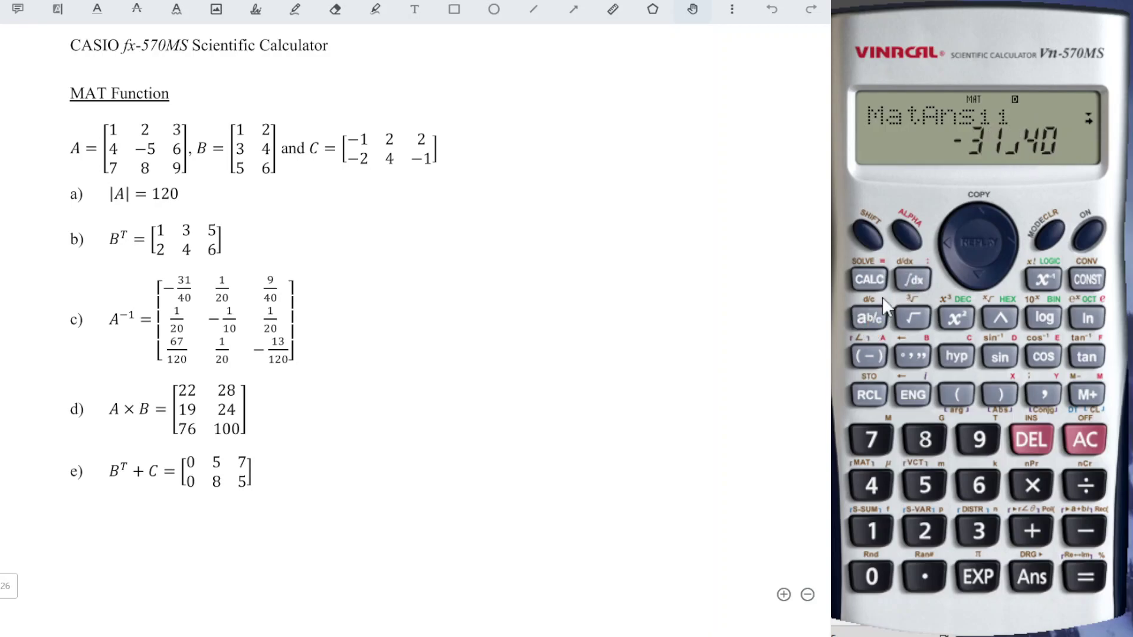
click(1013, 258)
click(1012, 259)
click(1012, 258)
click(1012, 258)
click(1013, 259)
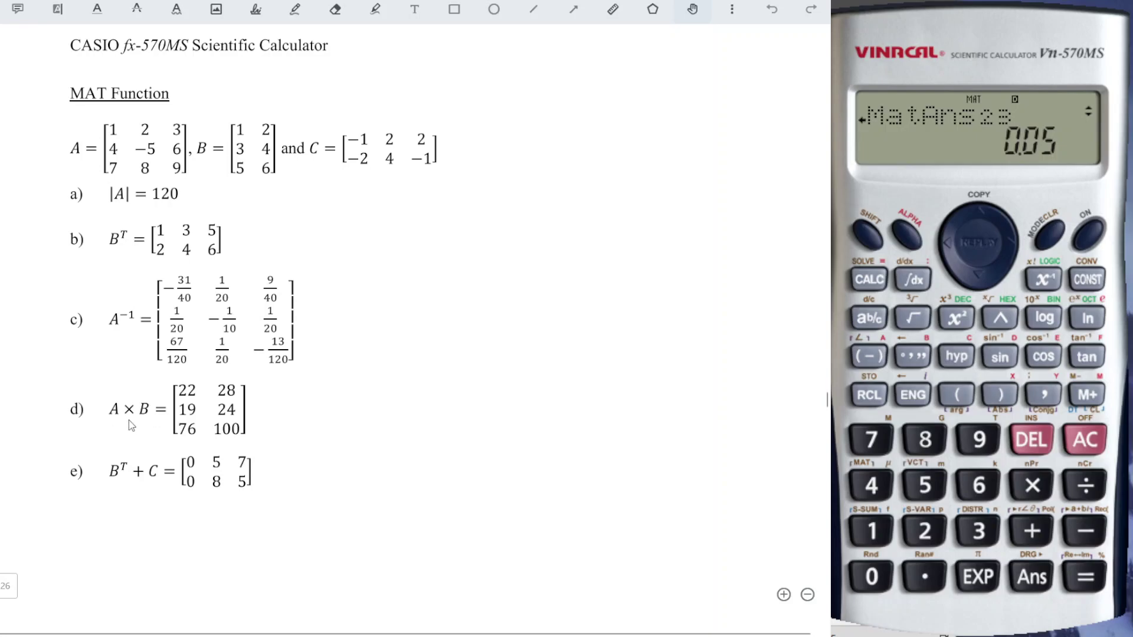
click(865, 237)
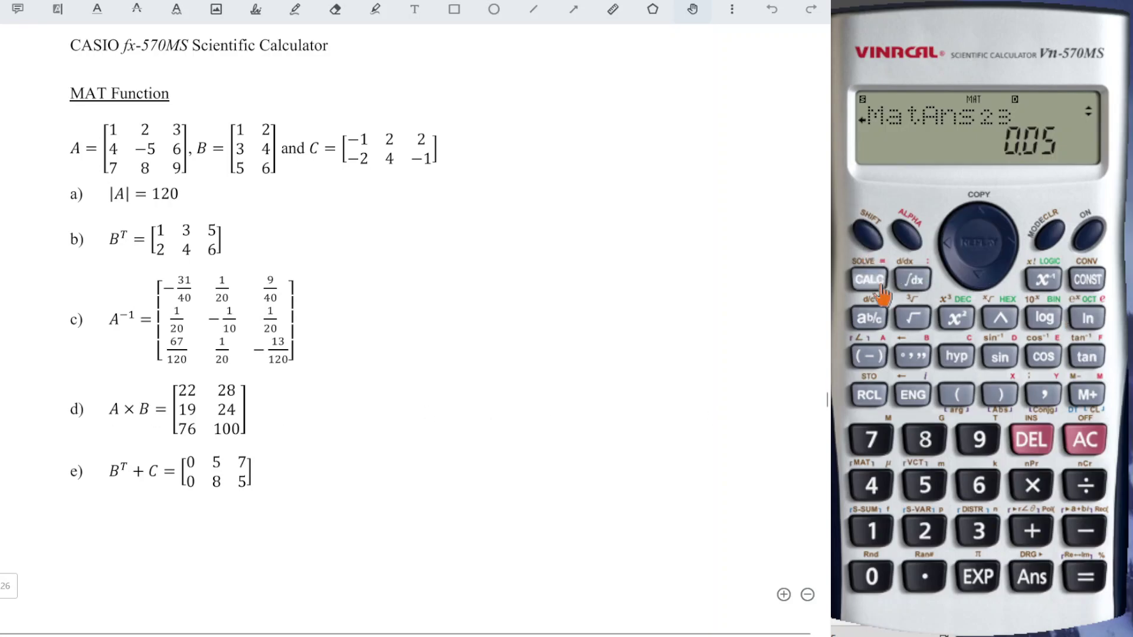
Compute MatA × MatB.
click(873, 488)
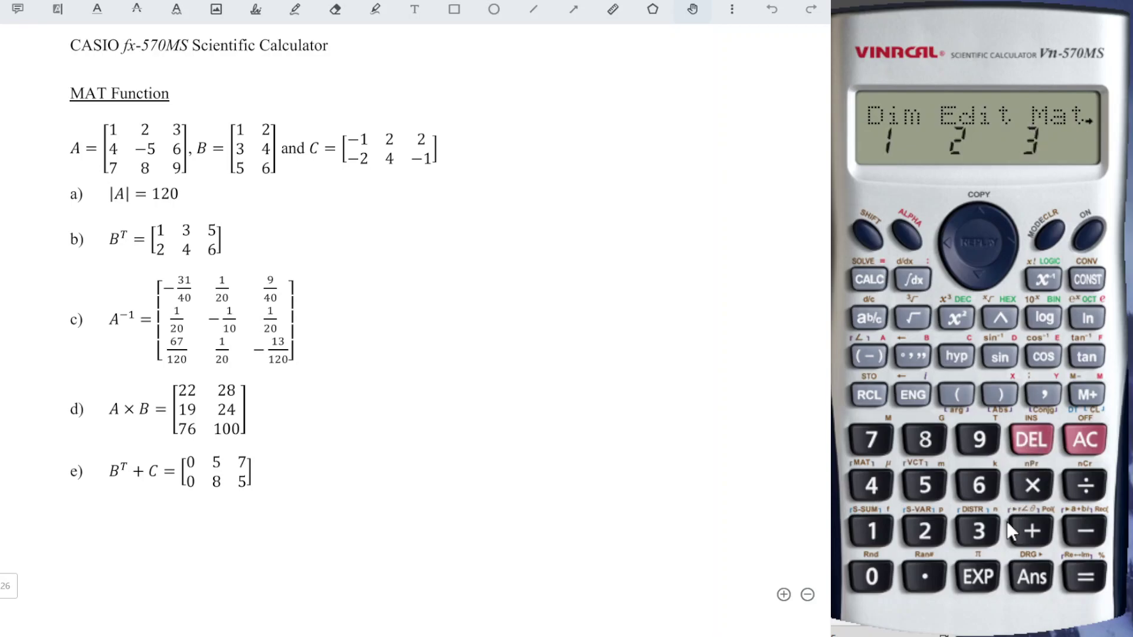
click(983, 534)
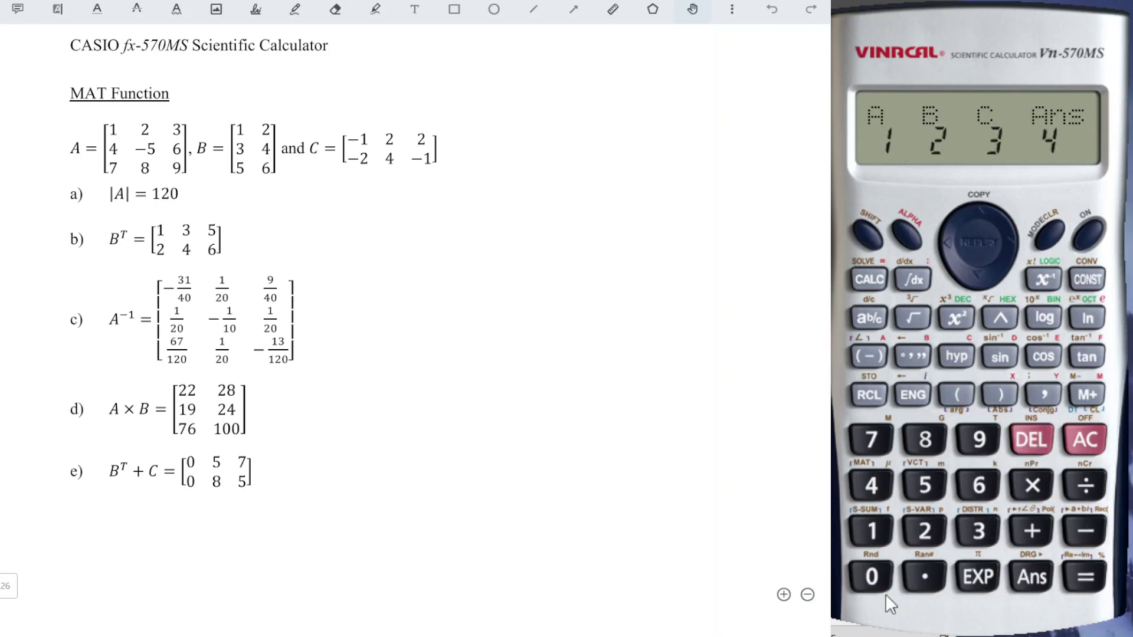
click(872, 532)
click(1033, 487)
click(868, 235)
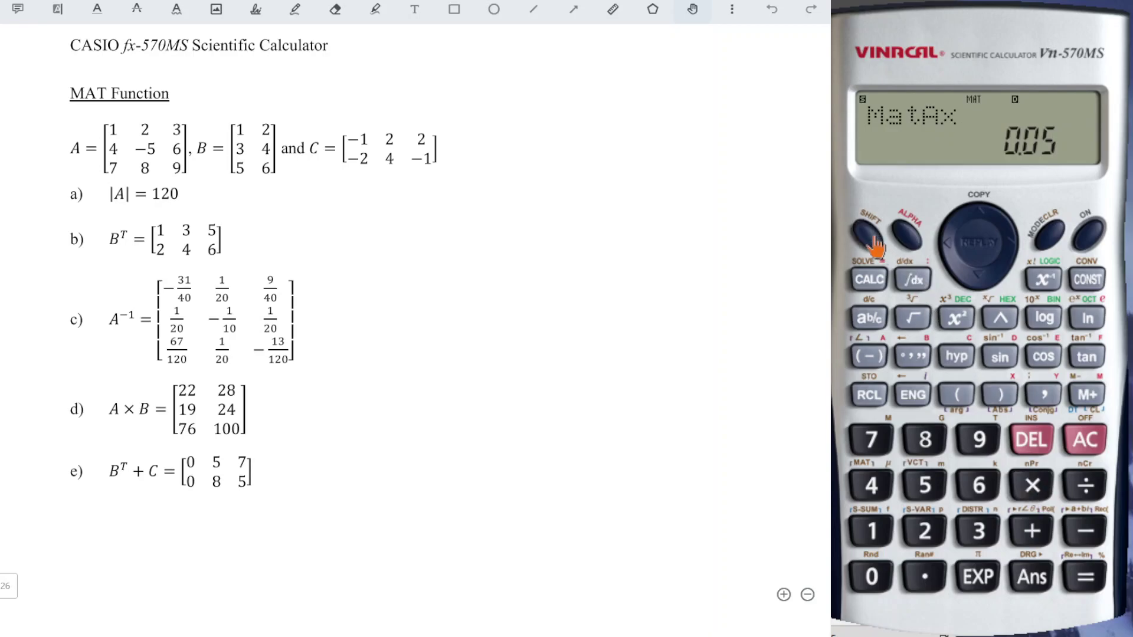
click(886, 485)
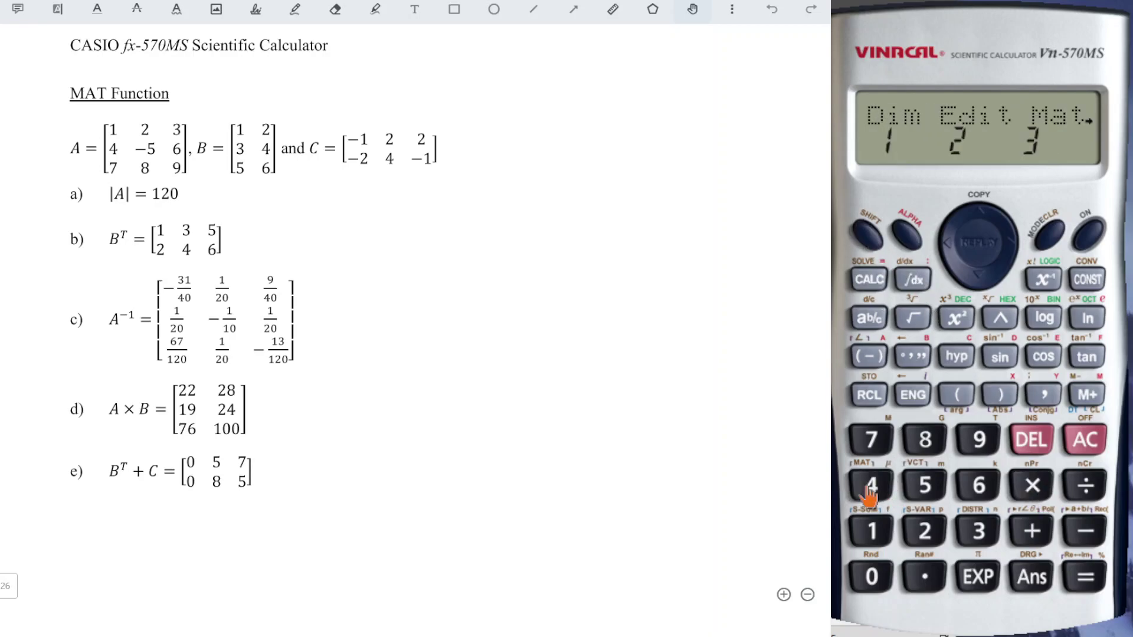
click(973, 540)
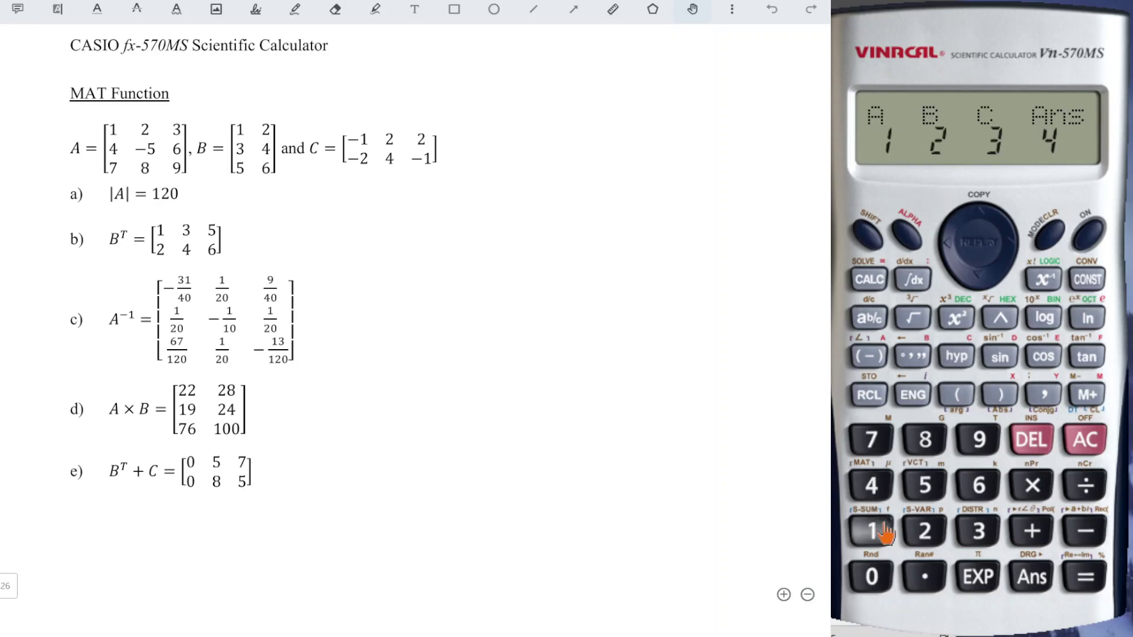
click(925, 531)
click(1086, 578)
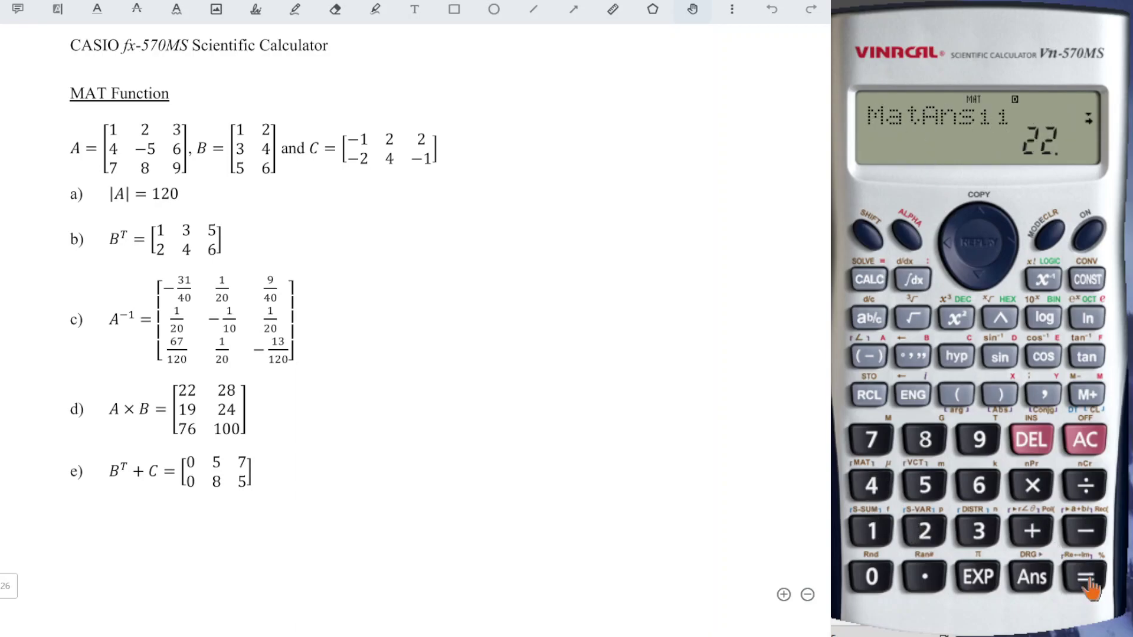
Step through the product entries, checking 22, 28, 19 and 24 against the worksheet.
click(1011, 255)
click(1011, 255)
click(1010, 255)
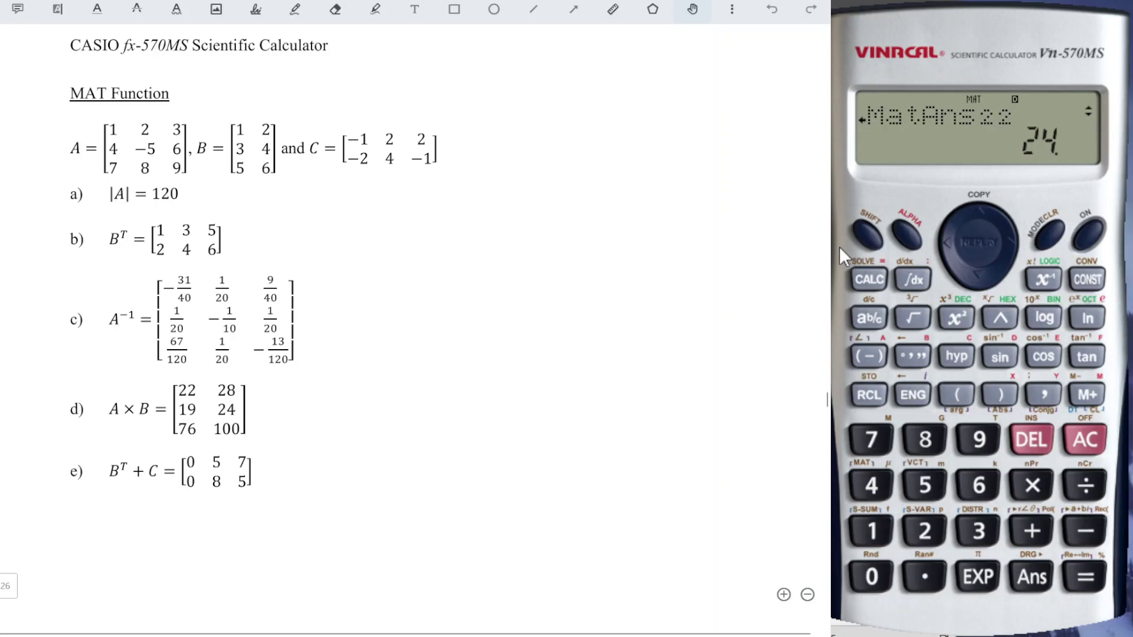
click(870, 239)
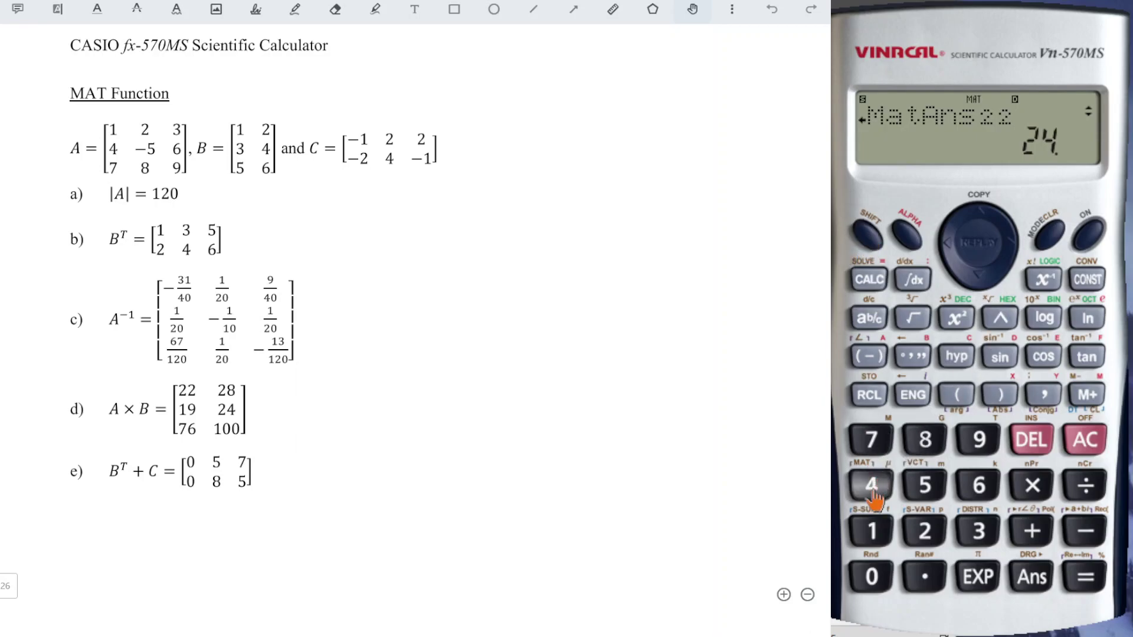
click(872, 487)
Enter Trn(MatB) as the first term of the expression.
click(1015, 248)
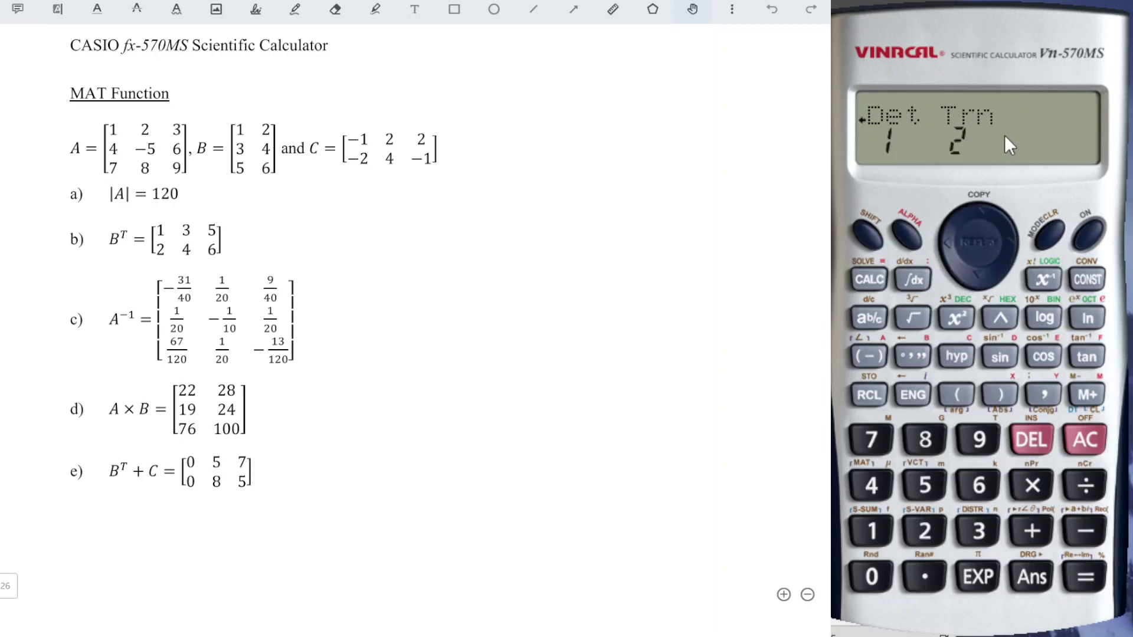
click(925, 531)
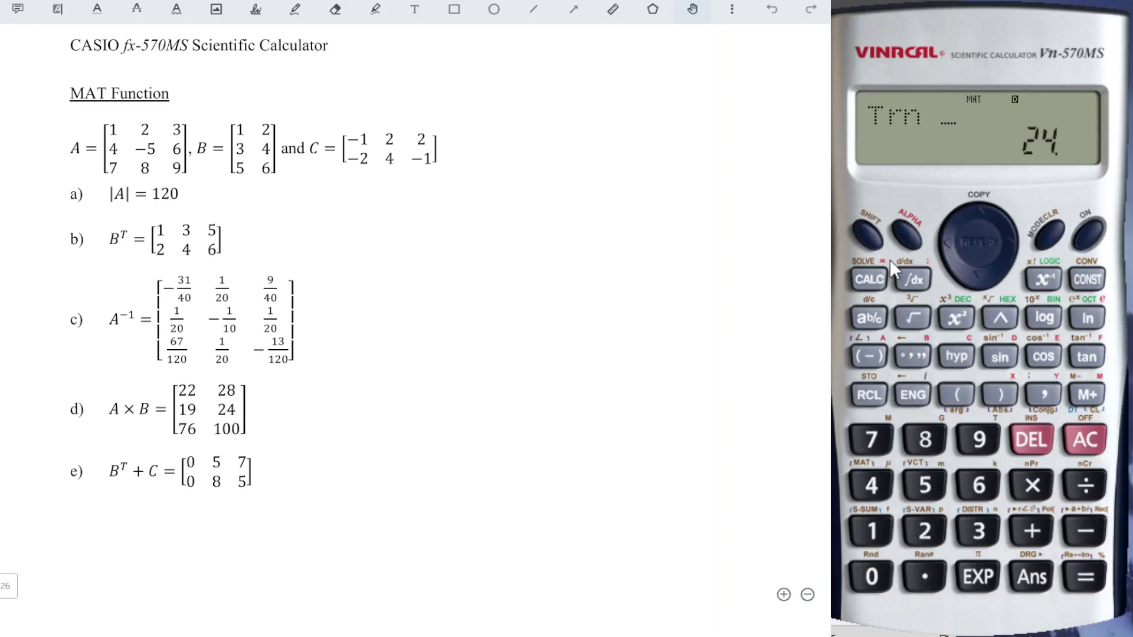
click(869, 236)
click(871, 485)
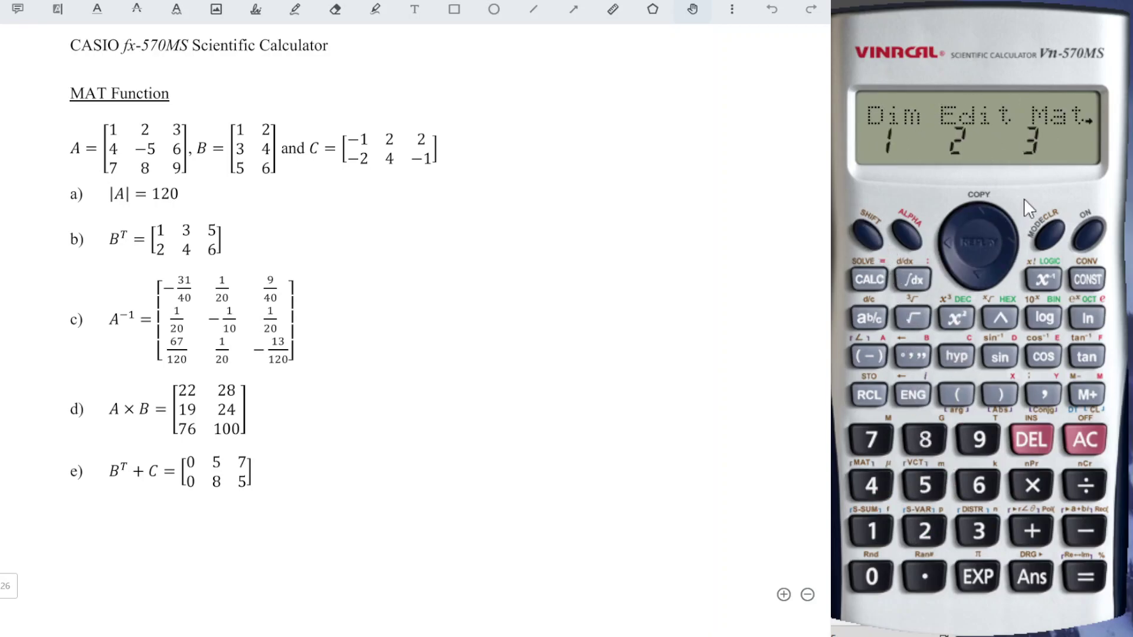
click(979, 535)
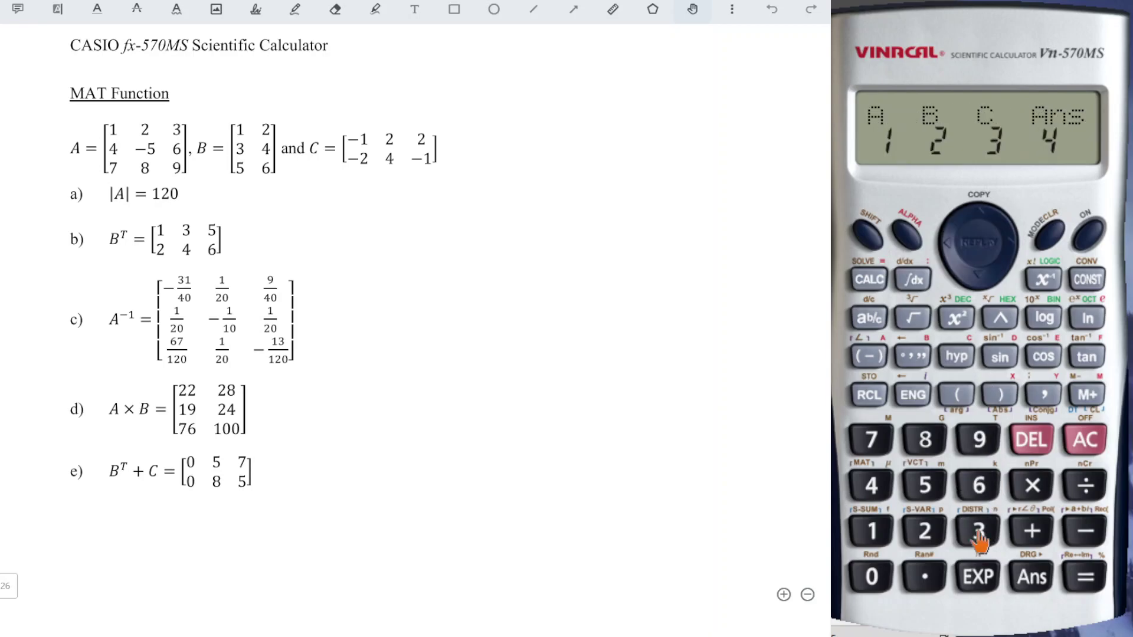
click(925, 534)
Add MatC to the transpose and evaluate Trn(MatB) + MatC.
click(1032, 531)
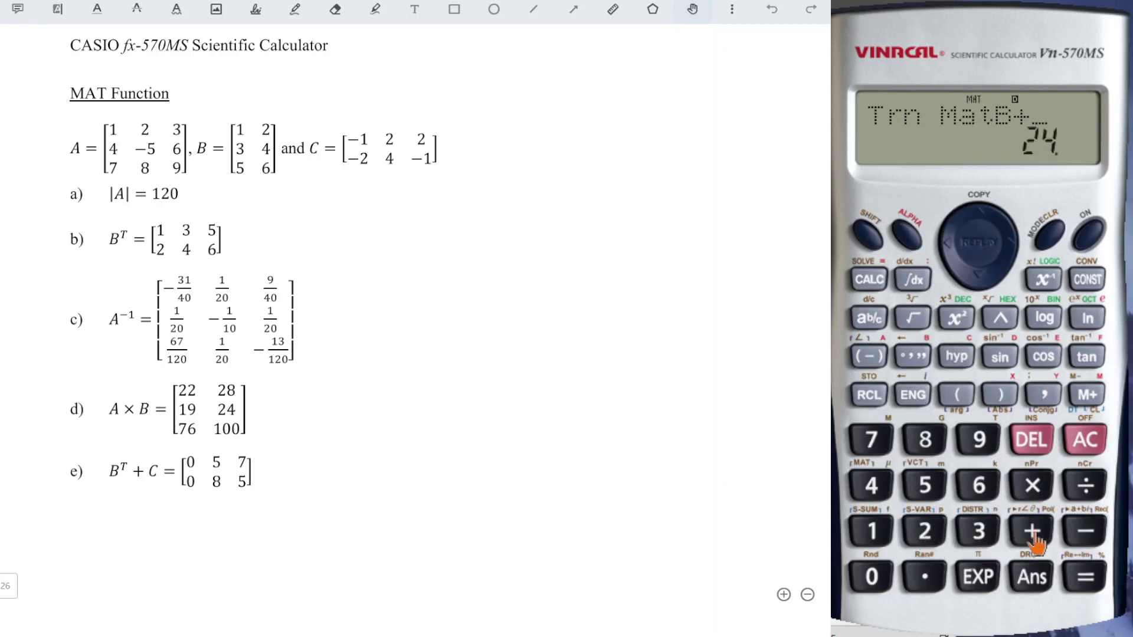
click(869, 236)
click(871, 485)
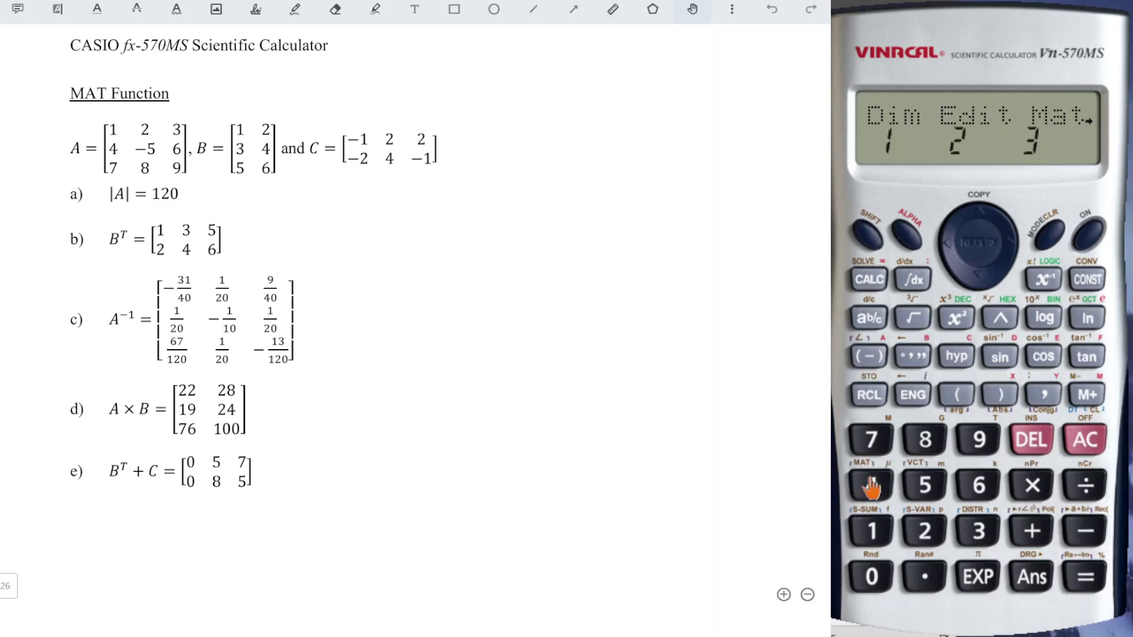
click(977, 533)
click(977, 533)
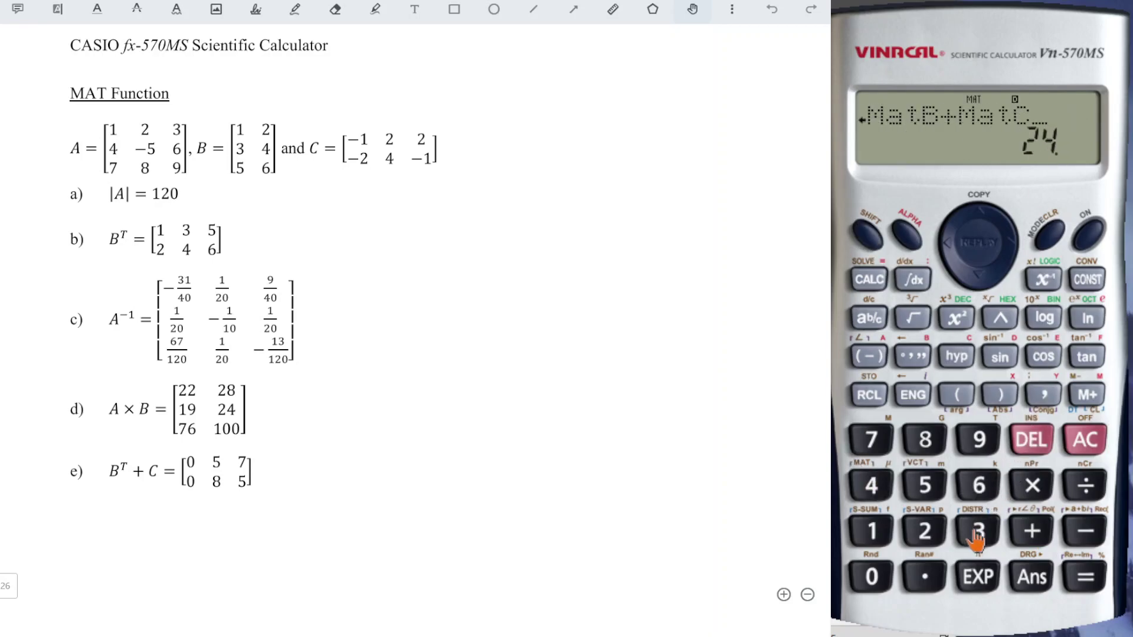
click(1085, 577)
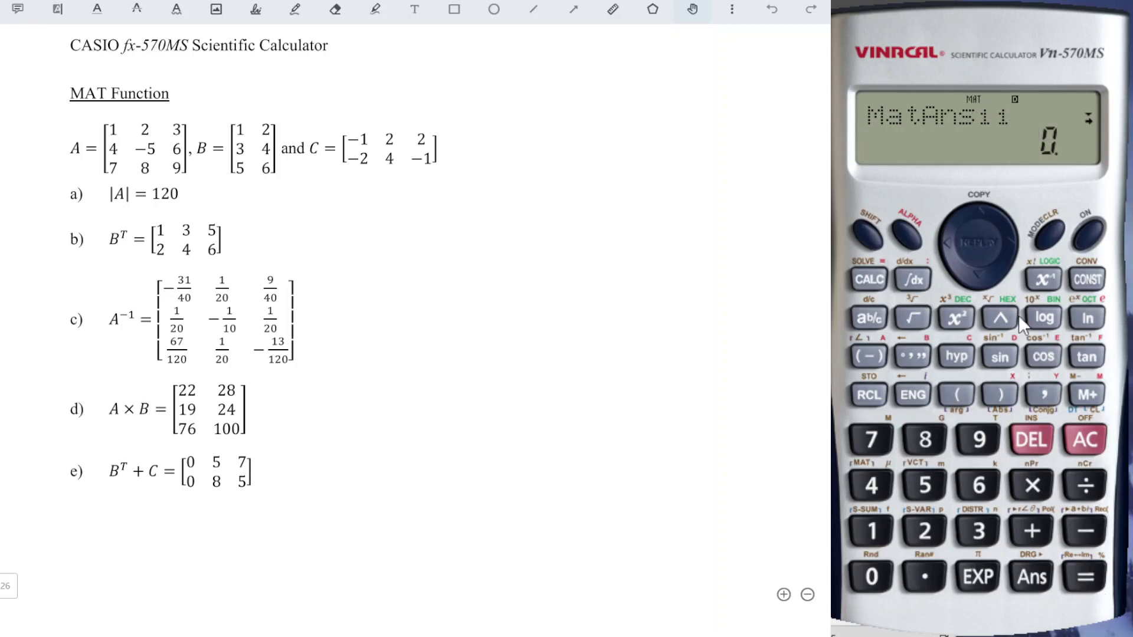
Step through the MatAns entries, comparing them with the worksheet's 0, 5, 7, 0, 8.
click(1007, 251)
click(1007, 250)
click(1007, 251)
click(1008, 251)
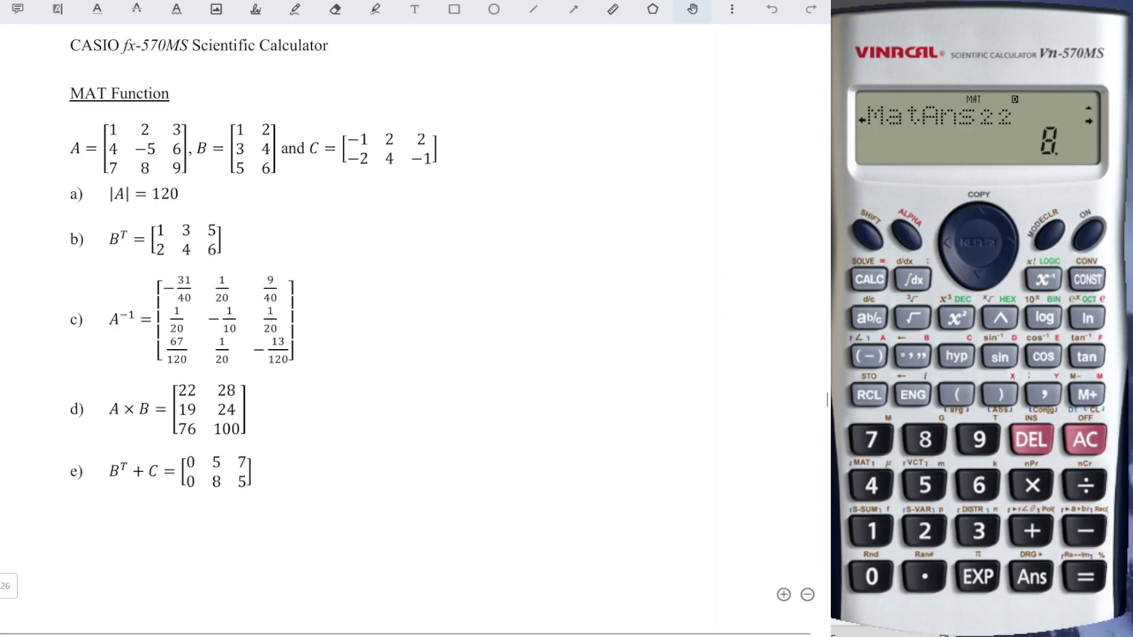